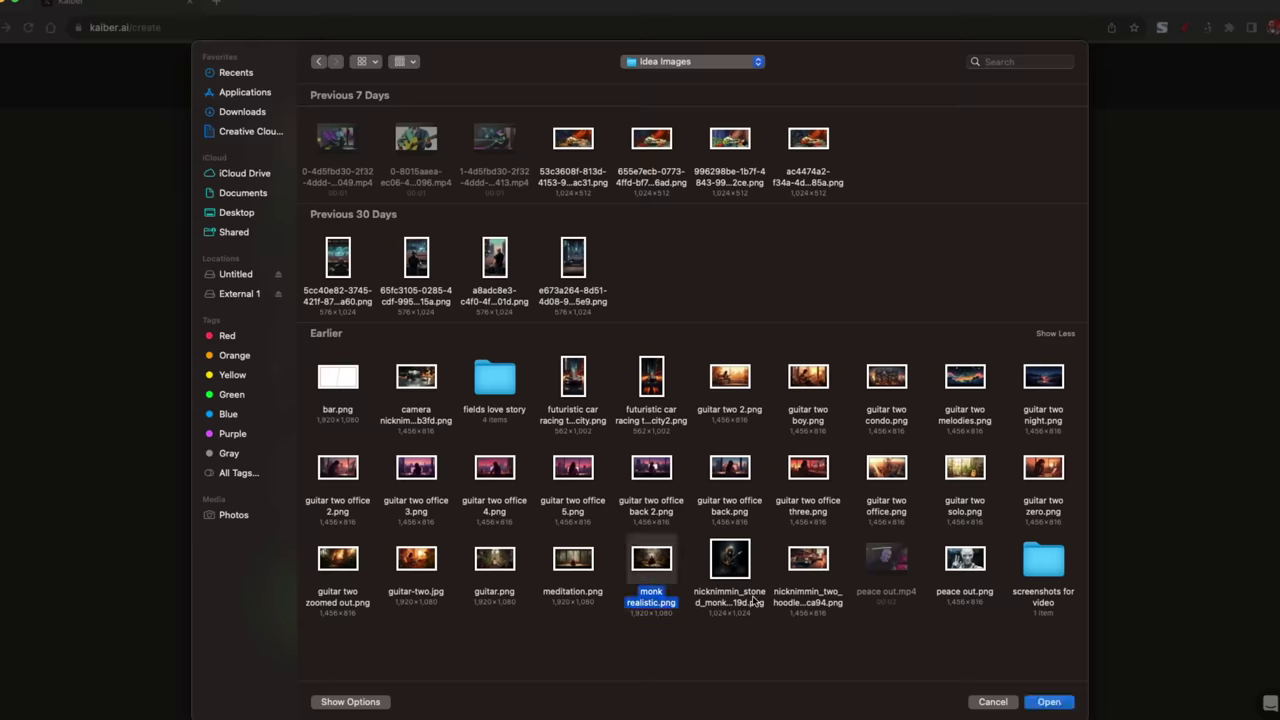
Confirm the monk image upload and write the prompt 'old temple meditating' in Cinematic style.
{"action": "key", "text": "Return"}
{"action": "left_click", "coordinate": [623, 654]}
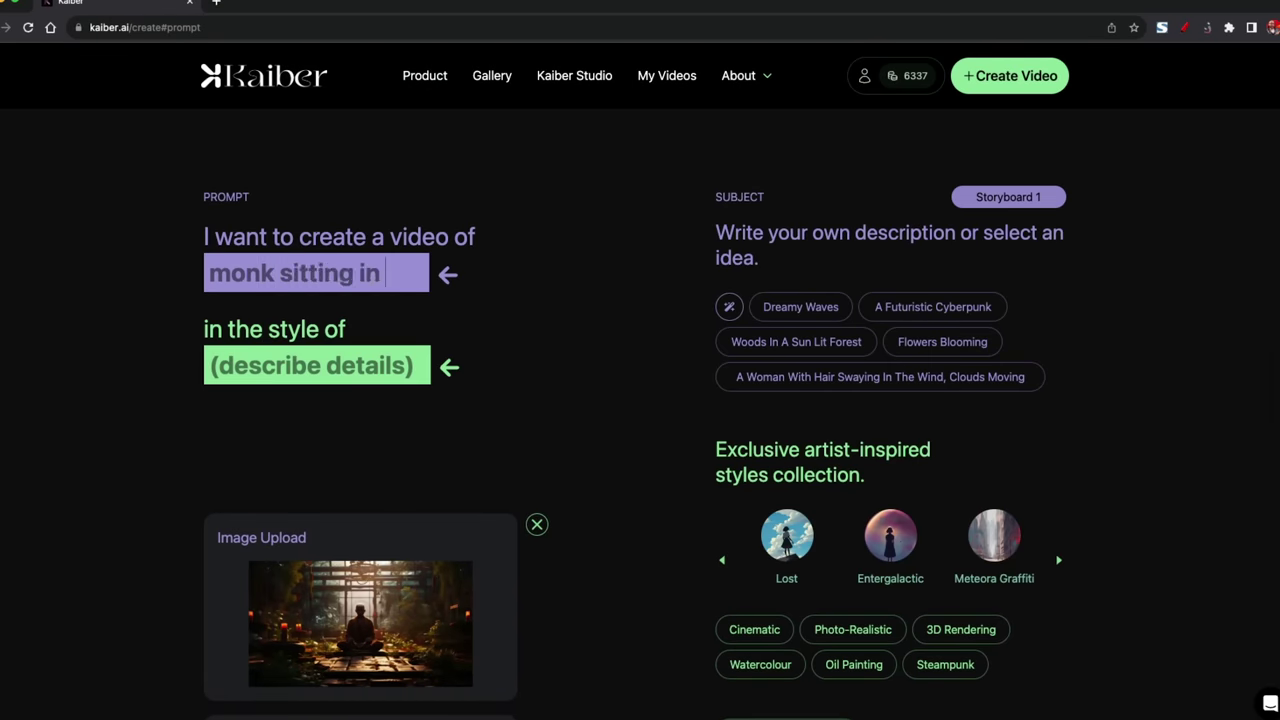
{"action": "type", "text": "old temple meditating"}
{"action": "scroll", "coordinate": [747, 514], "scroll_direction": "down", "scroll_amount": 3}
{"action": "left_click", "coordinate": [747, 516]}
{"action": "left_click", "coordinate": [766, 496]}
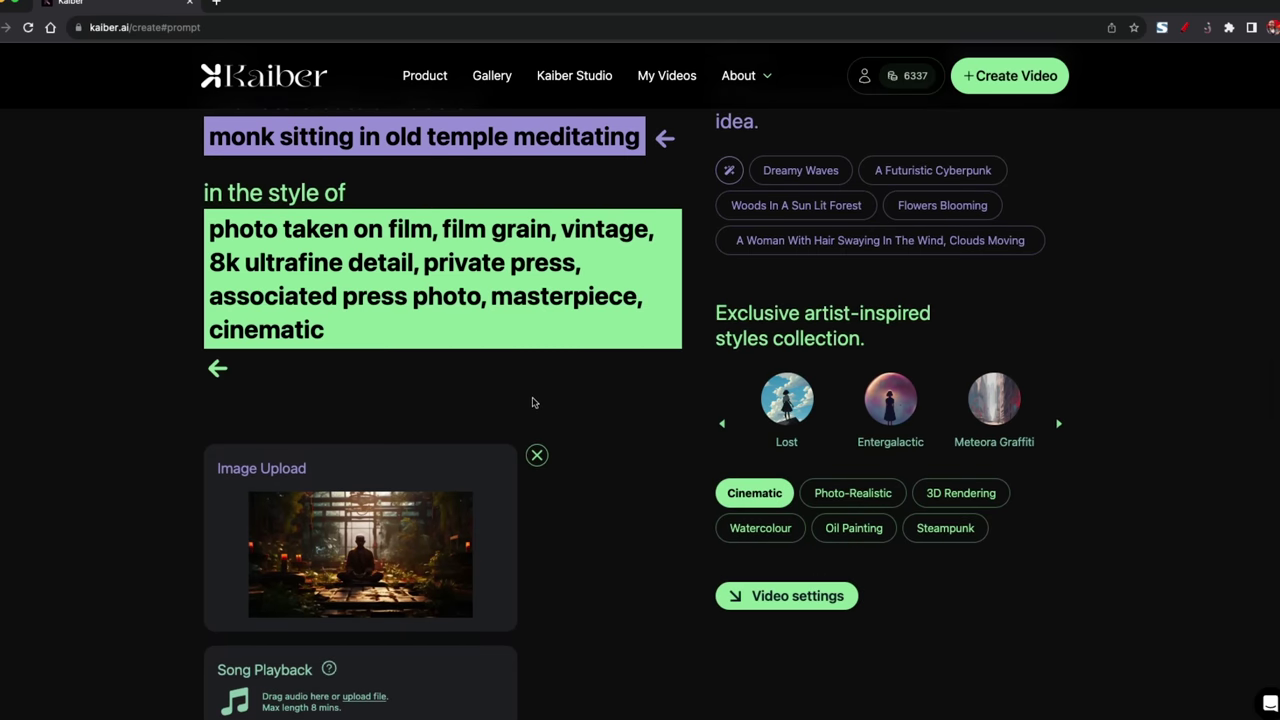
Generate previews, choose the first preview, and create the 8-second video.
{"action": "scroll", "coordinate": [629, 540], "scroll_direction": "down", "scroll_amount": 3}
{"action": "left_click", "coordinate": [780, 478]}
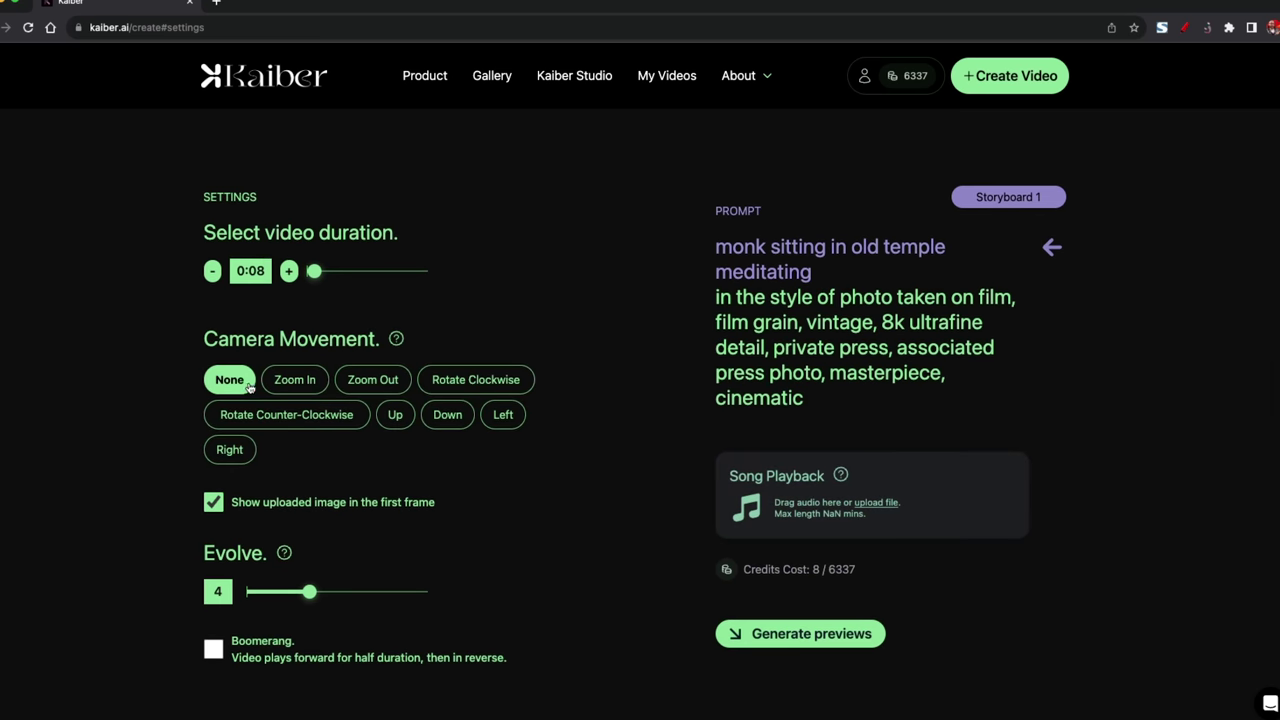
{"action": "scroll", "coordinate": [390, 490], "scroll_direction": "down", "scroll_amount": 1}
{"action": "left_click", "coordinate": [800, 612]}
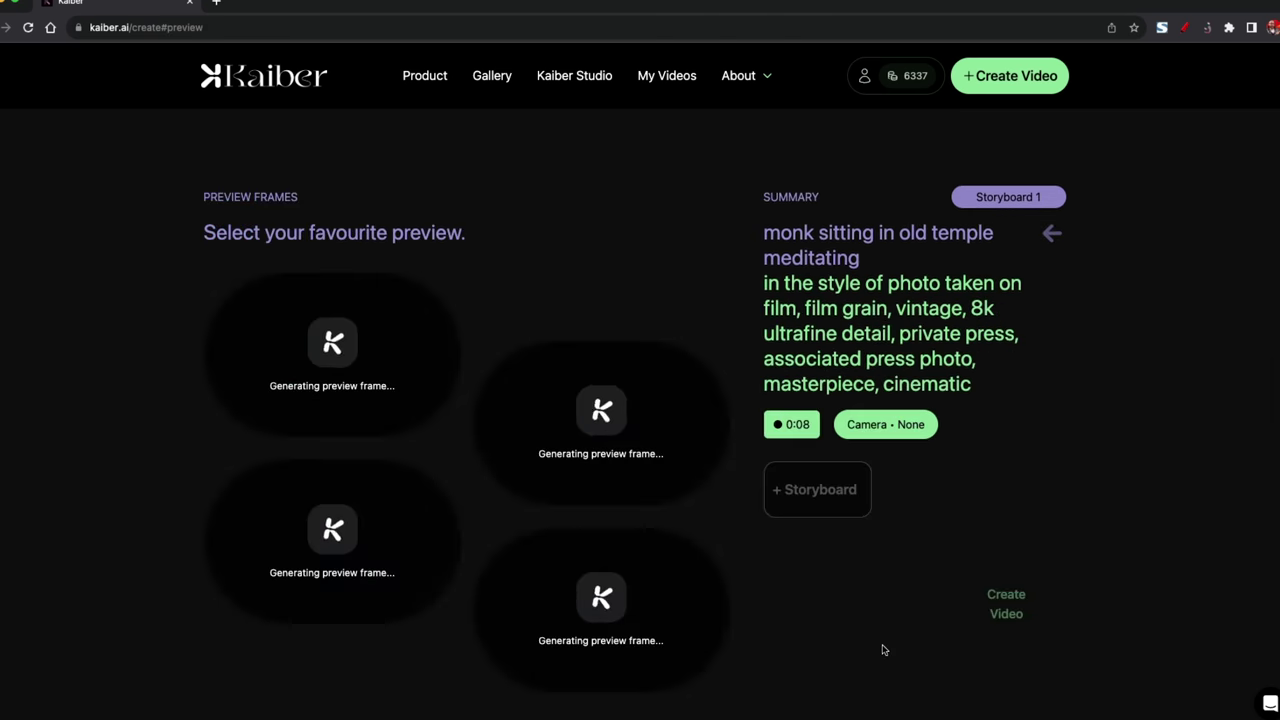
{"action": "left_click", "coordinate": [334, 381]}
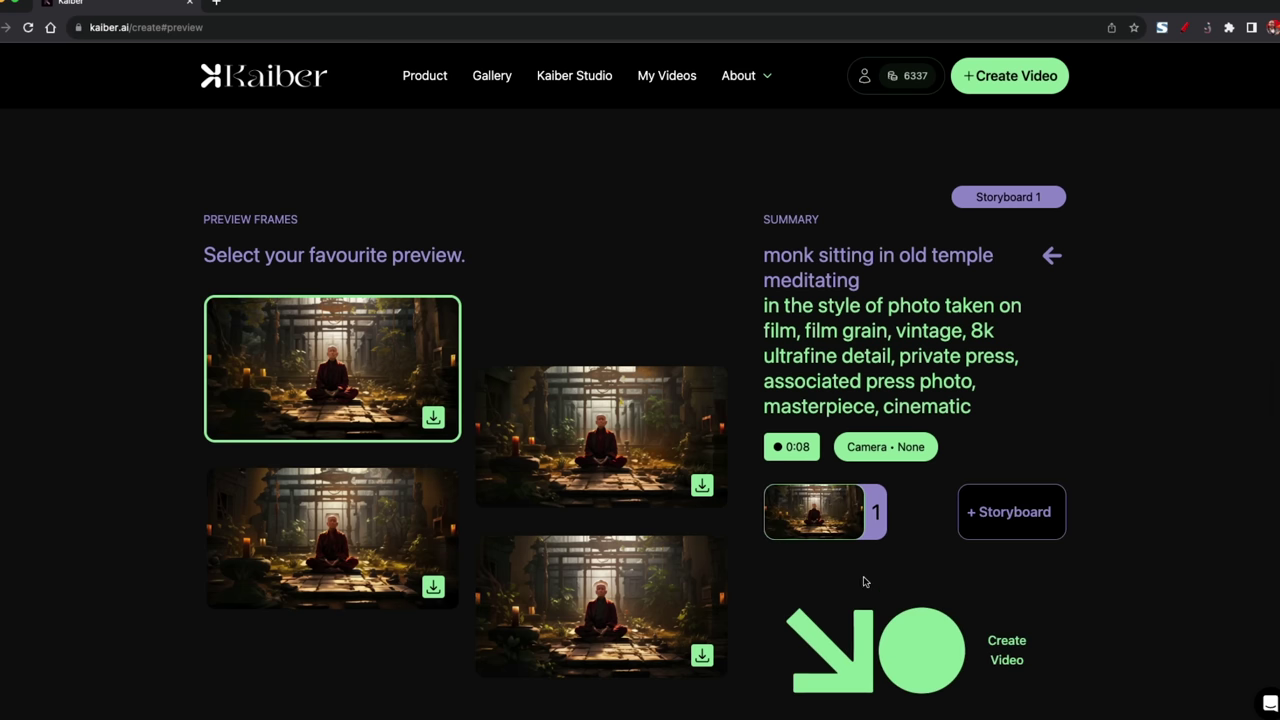
{"action": "left_click", "coordinate": [929, 661]}
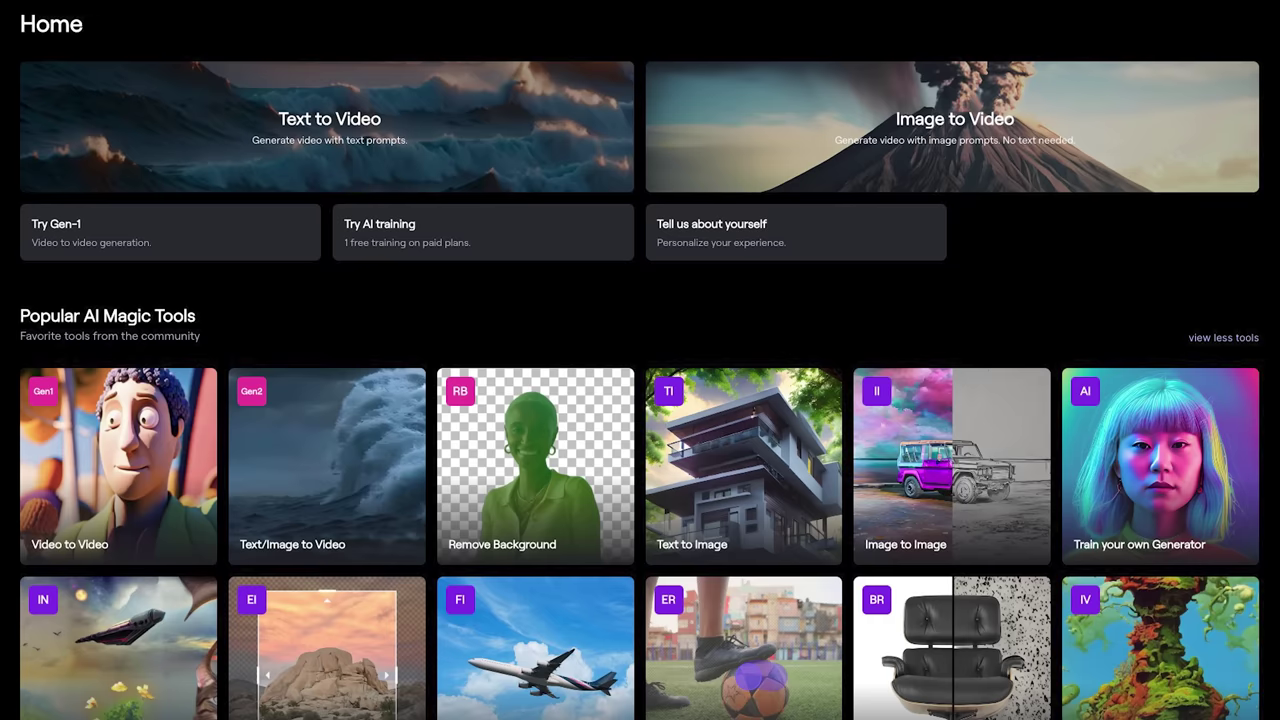
Add a Green Screen mask point on the presenter in the 'remove bg example' clip.
{"action": "scroll", "coordinate": [640, 400], "scroll_direction": "down", "scroll_amount": 3}
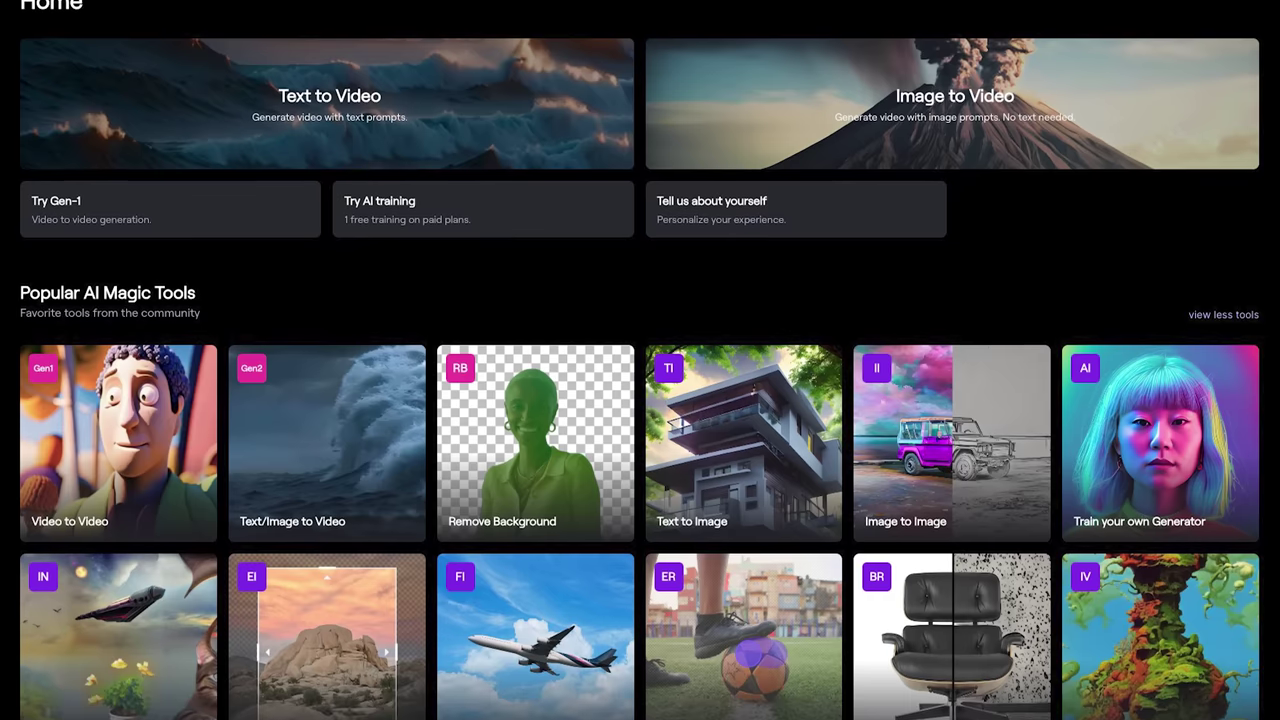
{"action": "scroll", "coordinate": [640, 360], "scroll_direction": "down", "scroll_amount": 3}
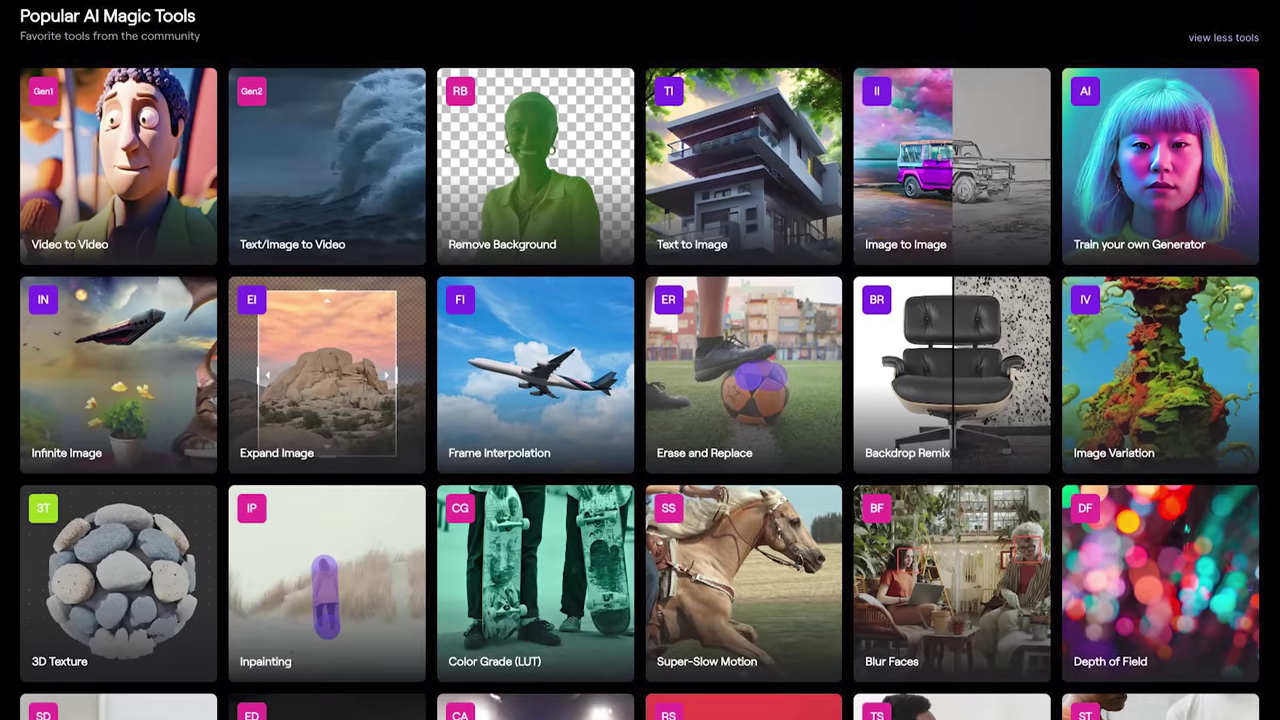
{"action": "scroll", "coordinate": [640, 360], "scroll_direction": "down", "scroll_amount": 3}
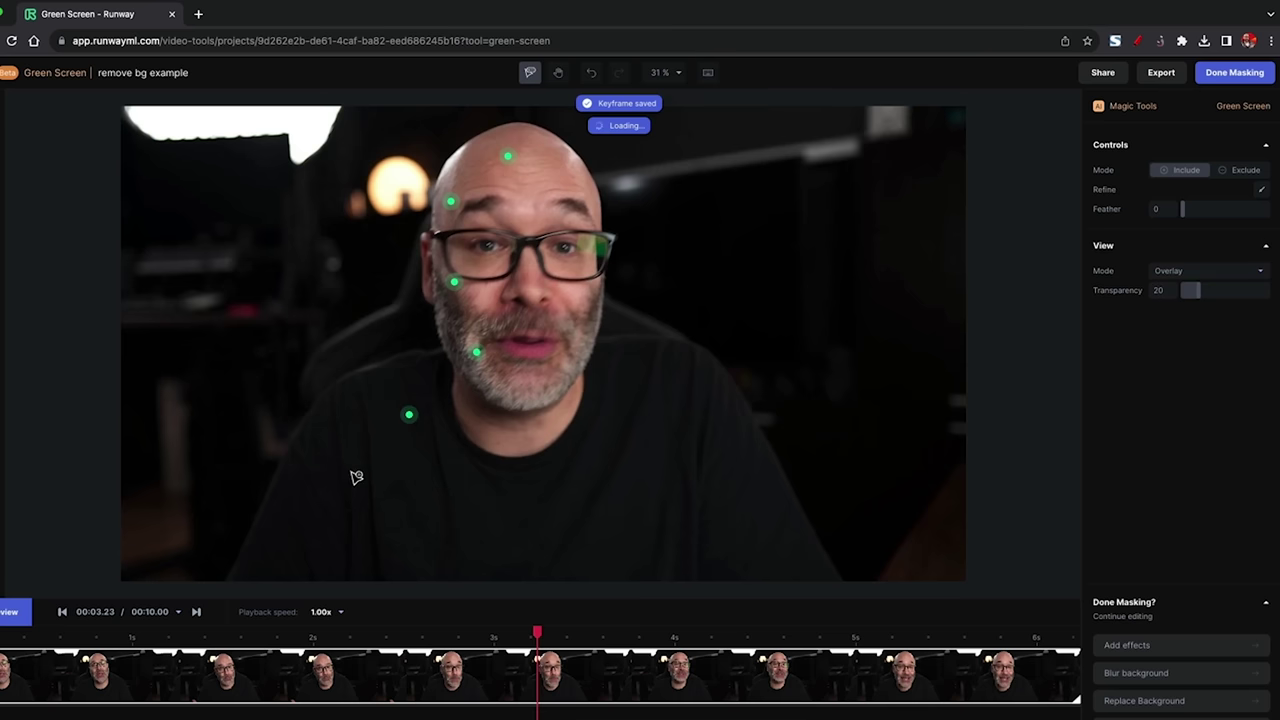
{"action": "left_click", "coordinate": [350, 470]}
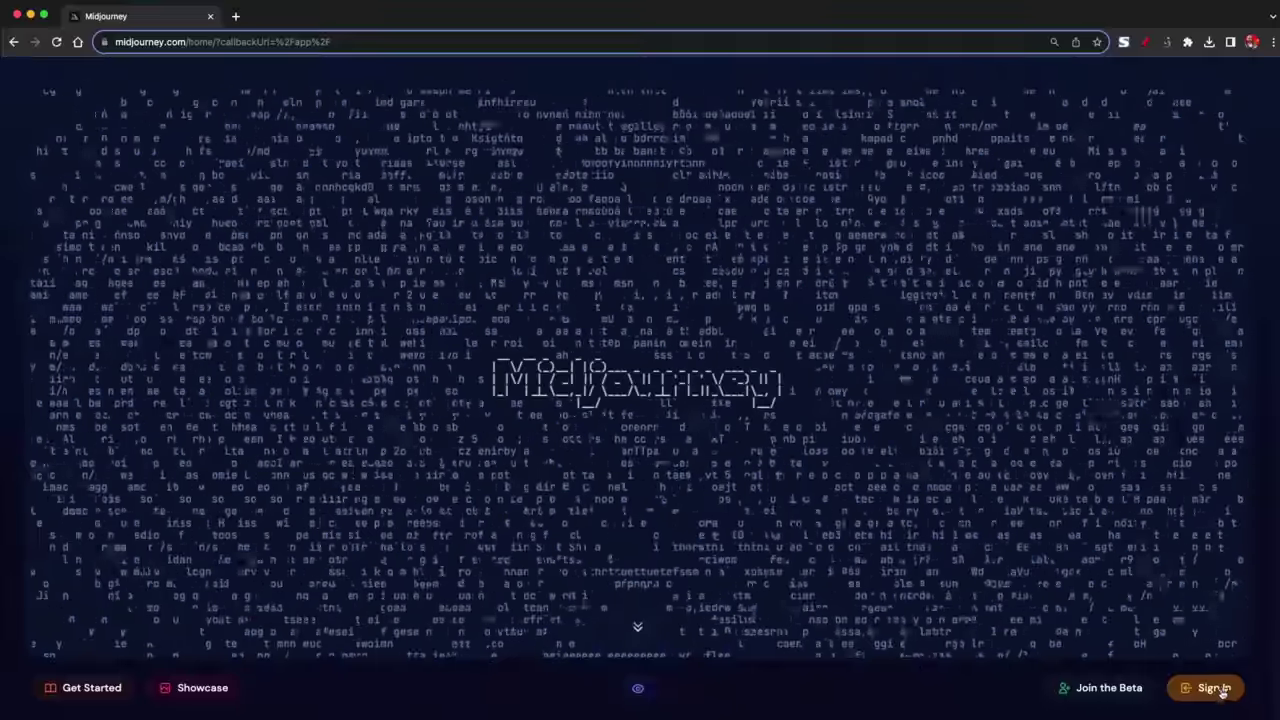
Sign in to Midjourney through Discord and browse earlier images in #general.
{"action": "left_click", "coordinate": [1213, 688]}
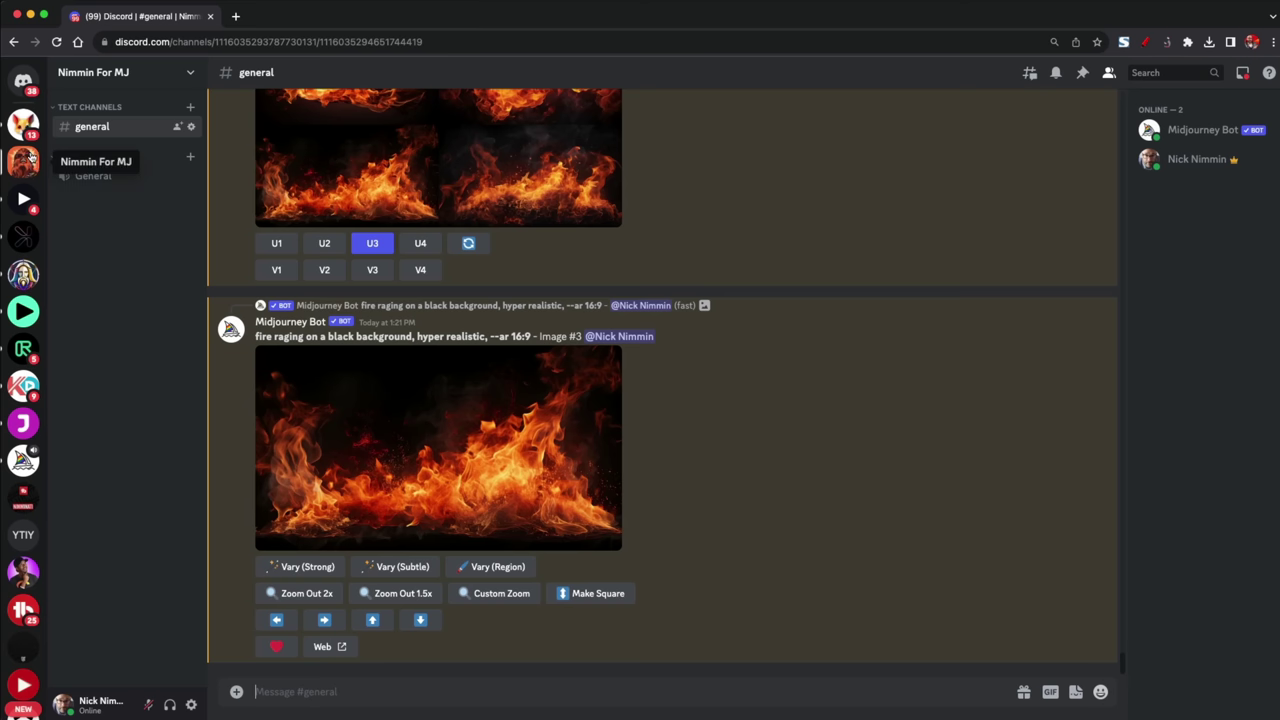
{"action": "scroll", "coordinate": [854, 331], "scroll_direction": "up", "scroll_amount": 3}
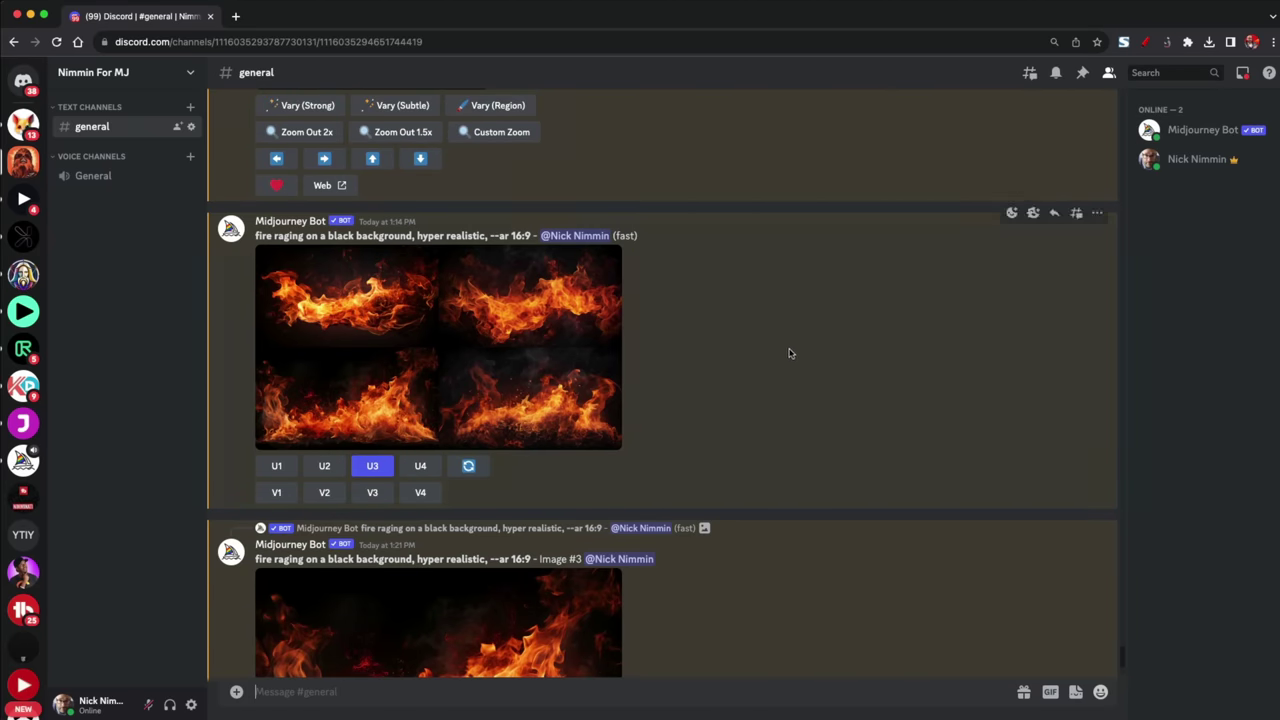
{"action": "scroll", "coordinate": [808, 341], "scroll_direction": "up", "scroll_amount": 20}
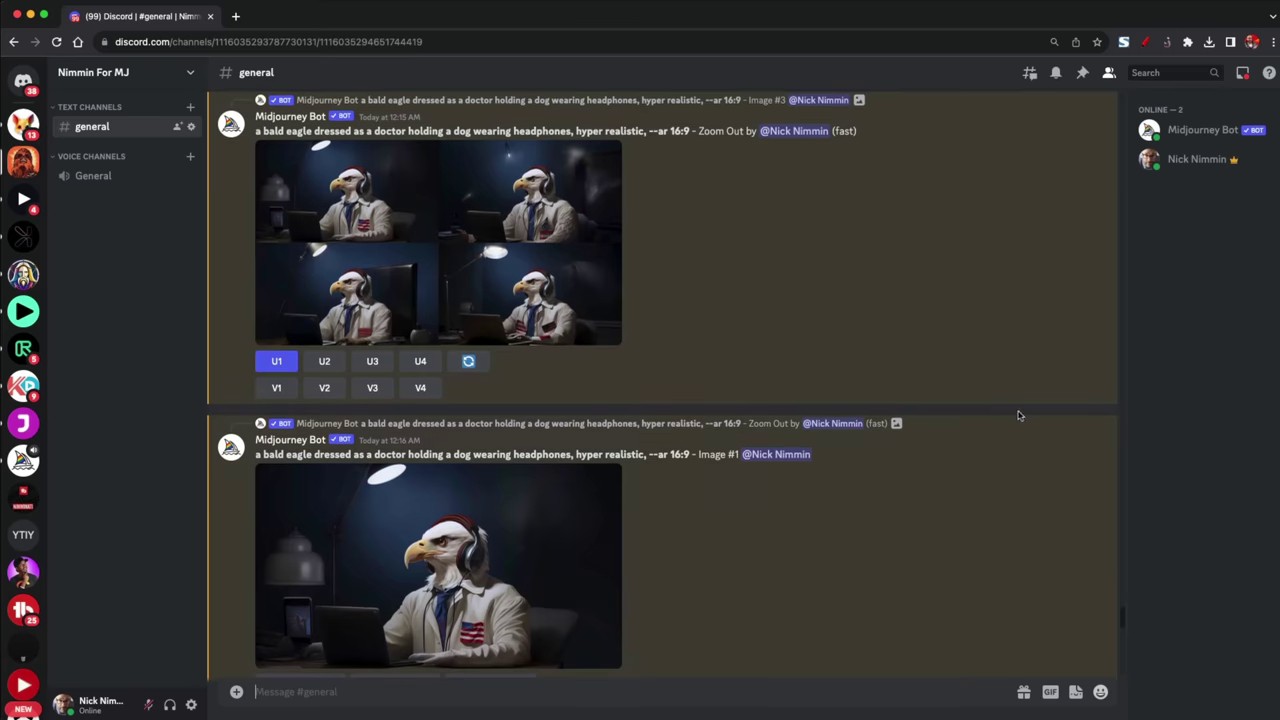
{"action": "left_click_drag", "start_coordinate": [1122, 622], "coordinate": [1128, 157]}
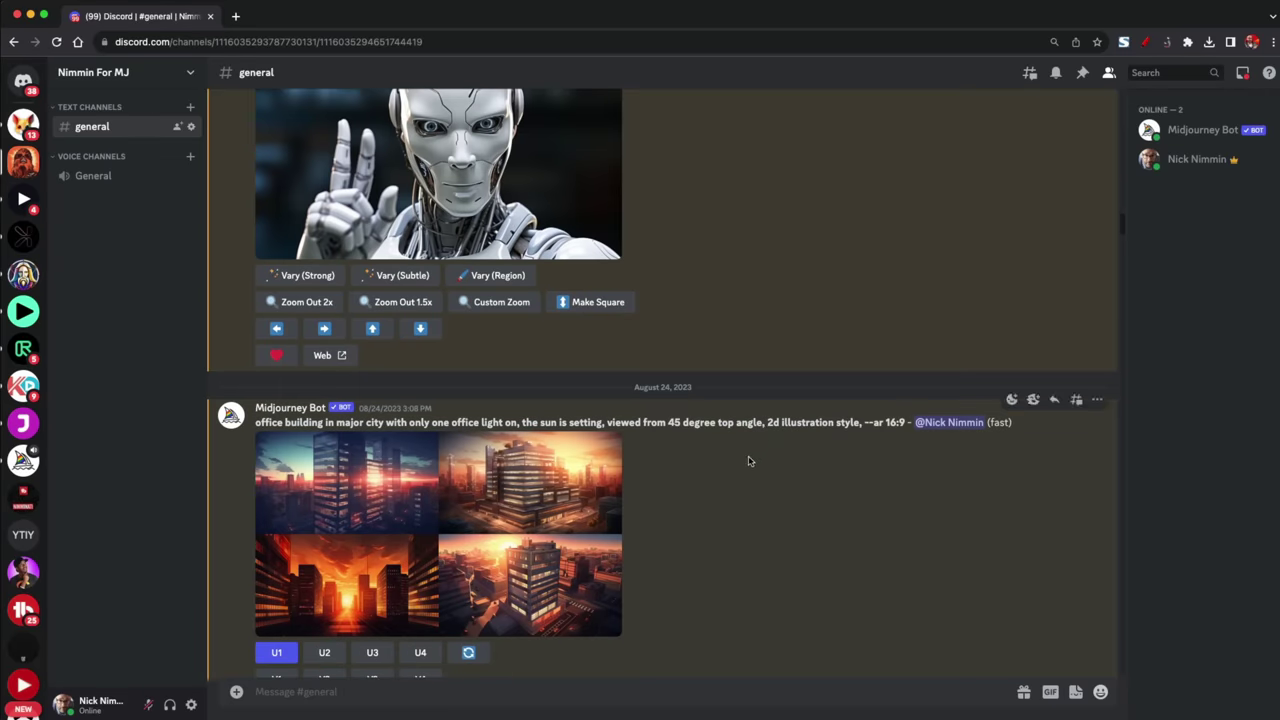
{"action": "scroll", "coordinate": [752, 458], "scroll_direction": "up", "scroll_amount": 10}
{"action": "scroll", "coordinate": [762, 455], "scroll_direction": "down", "scroll_amount": 10}
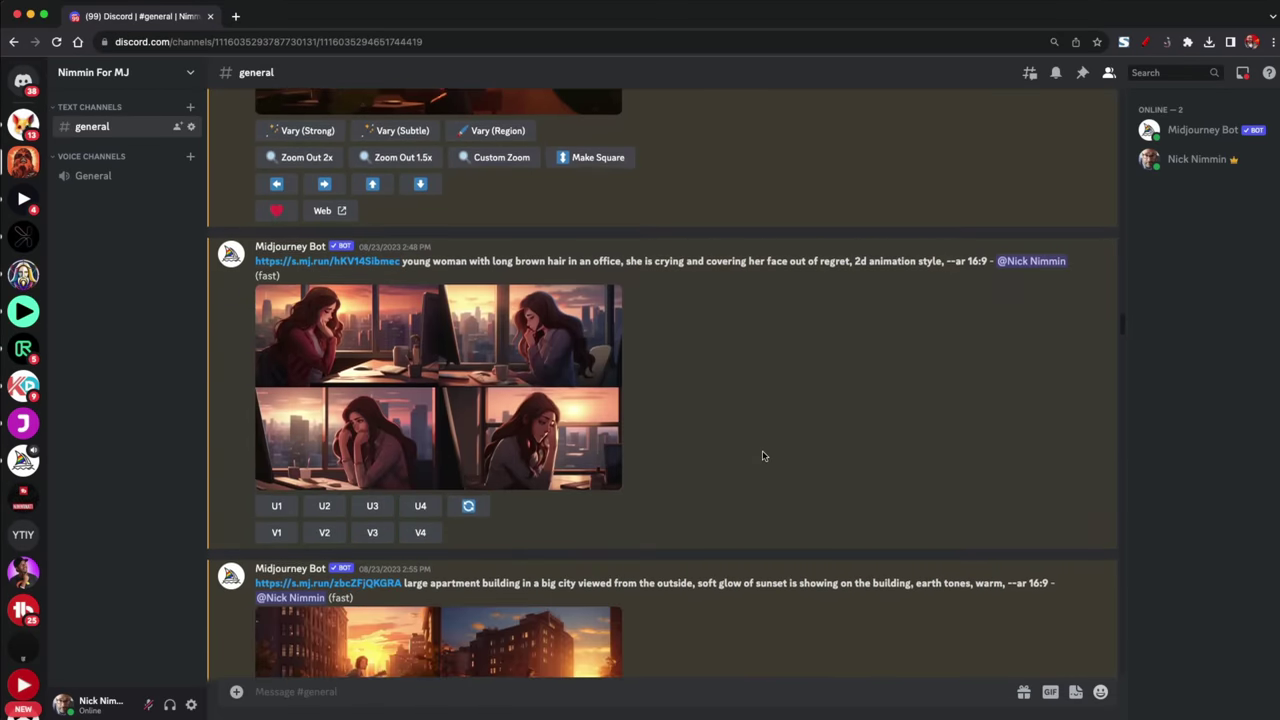
{"action": "scroll", "coordinate": [760, 455], "scroll_direction": "down", "scroll_amount": 10}
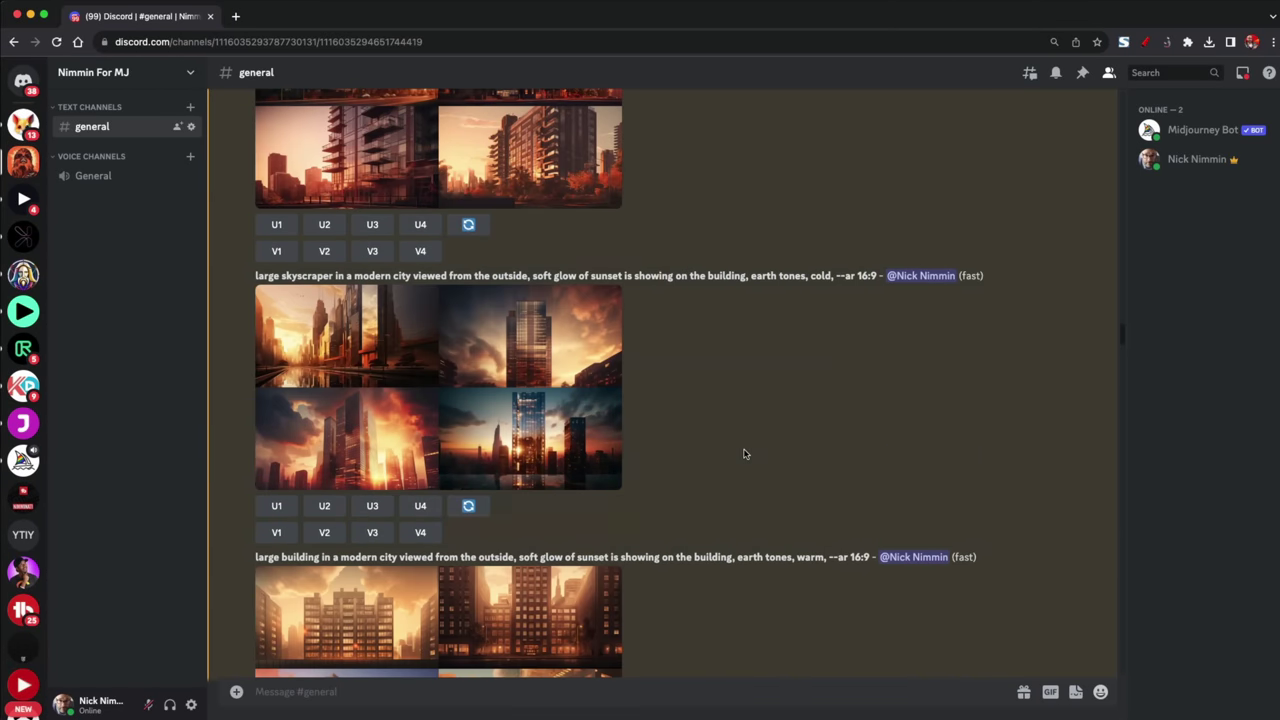
{"action": "scroll", "coordinate": [743, 454], "scroll_direction": "down", "scroll_amount": 5}
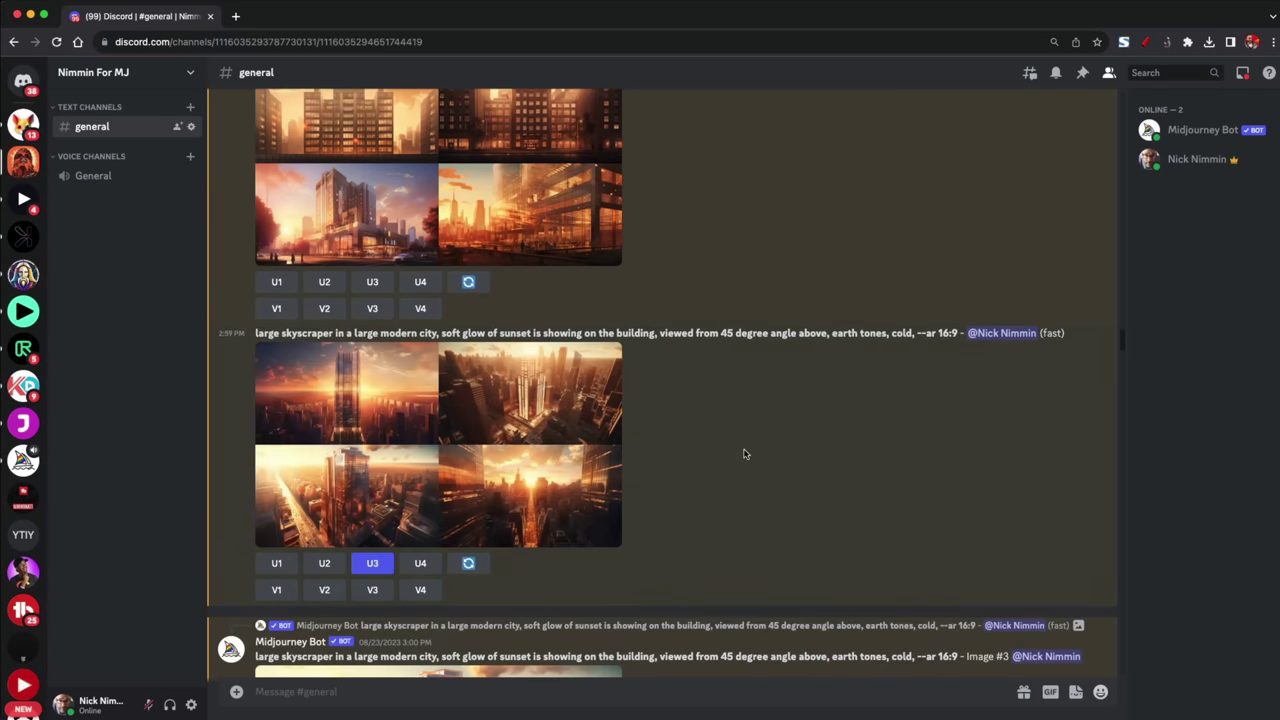
Enlarge the sunset skyscraper image grid, then close the viewer.
{"action": "left_click", "coordinate": [470, 438]}
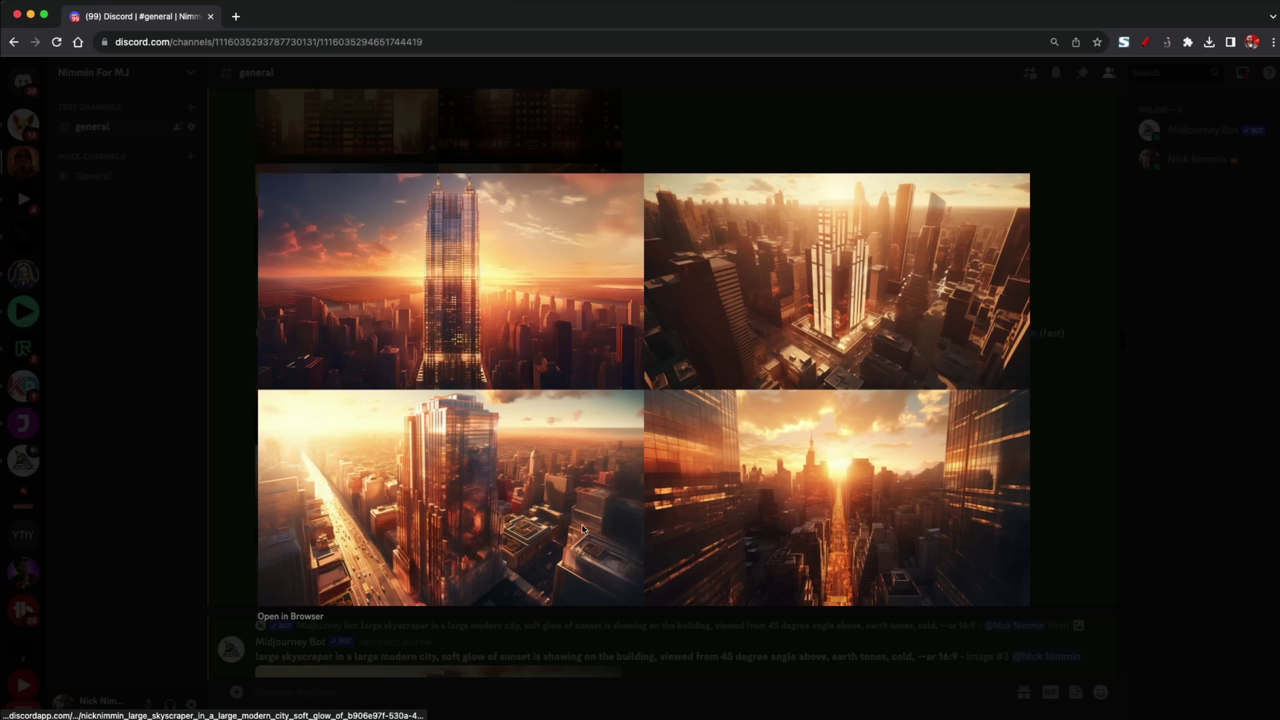
{"action": "left_click", "coordinate": [200, 463]}
{"action": "scroll", "coordinate": [674, 503], "scroll_direction": "down", "scroll_amount": 5}
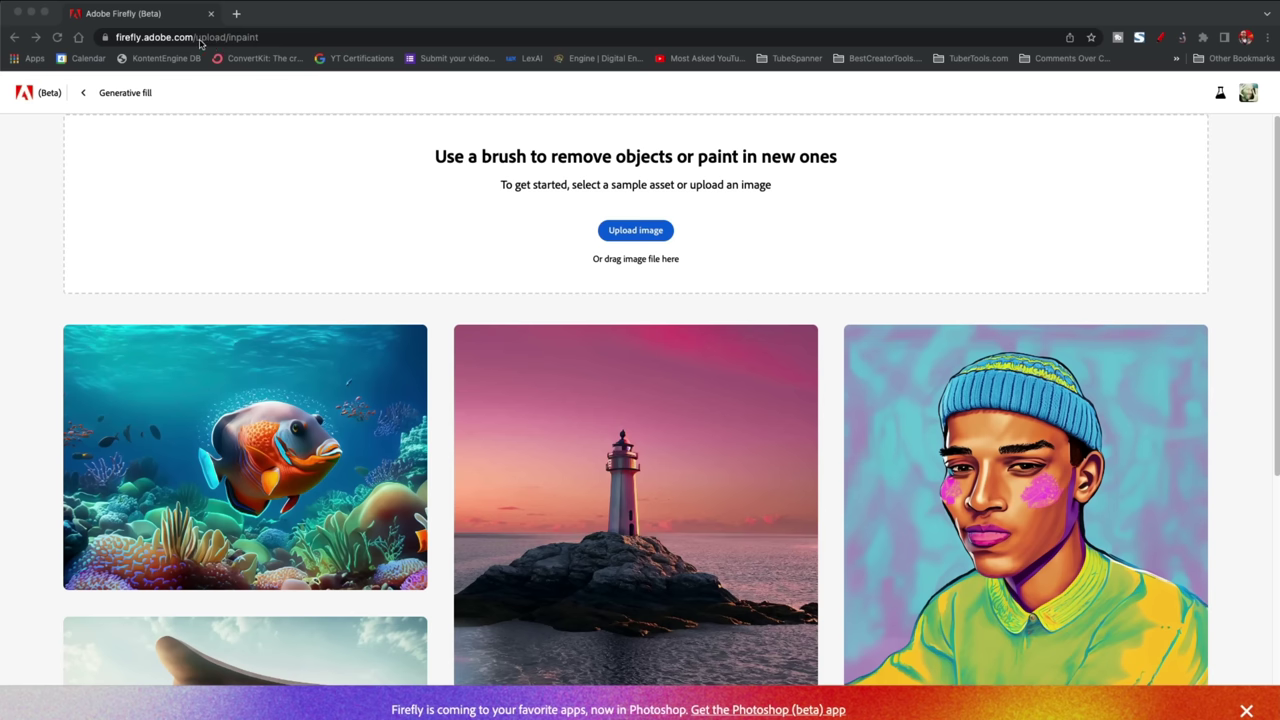
Load the still into Generative fill, generate an ocean-view window, and preview variation 2.
{"action": "left_click_drag", "start_coordinate": [1276, 312], "coordinate": [976, 222]}
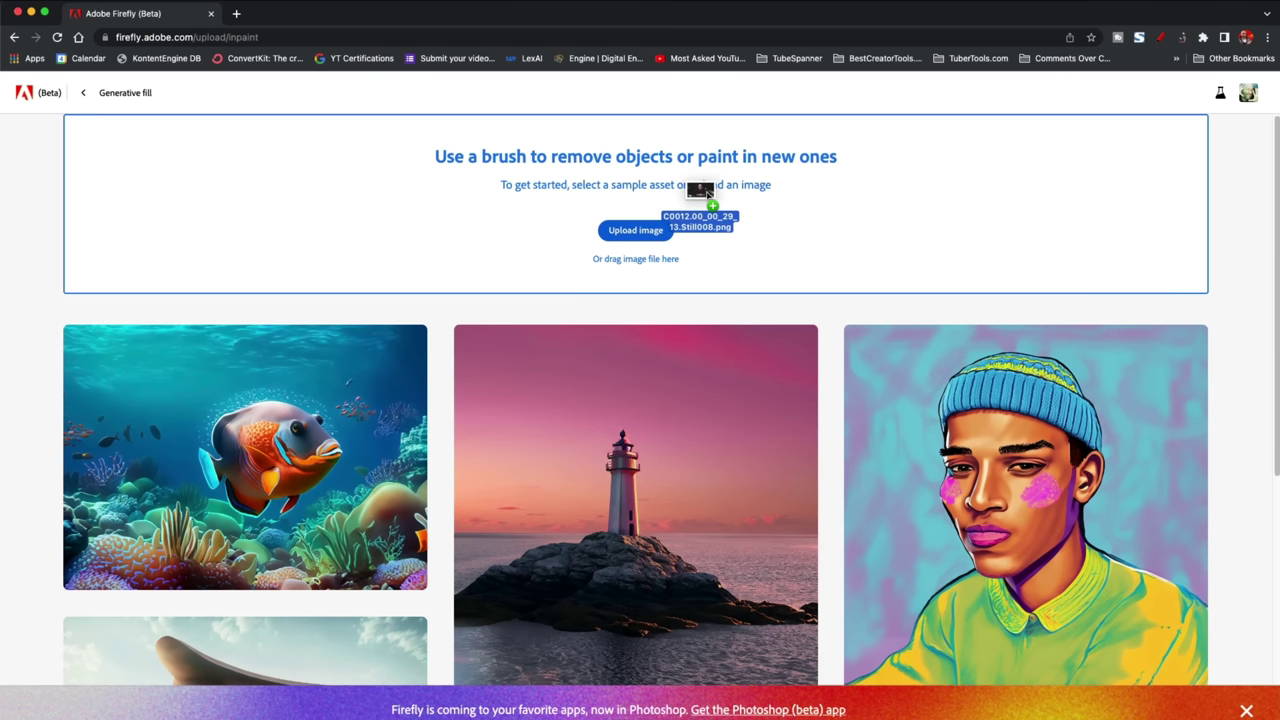
{"action": "left_click_drag", "start_coordinate": [707, 193], "coordinate": [707, 195]}
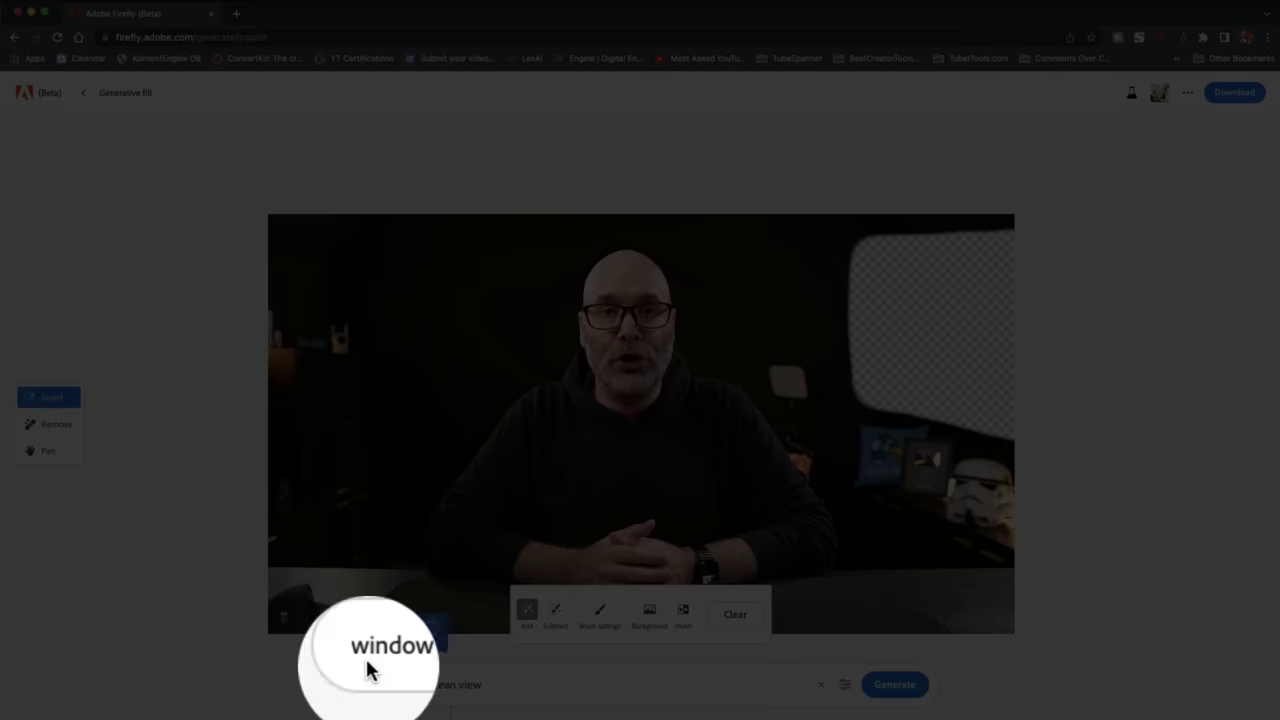
{"action": "left_click", "coordinate": [898, 660]}
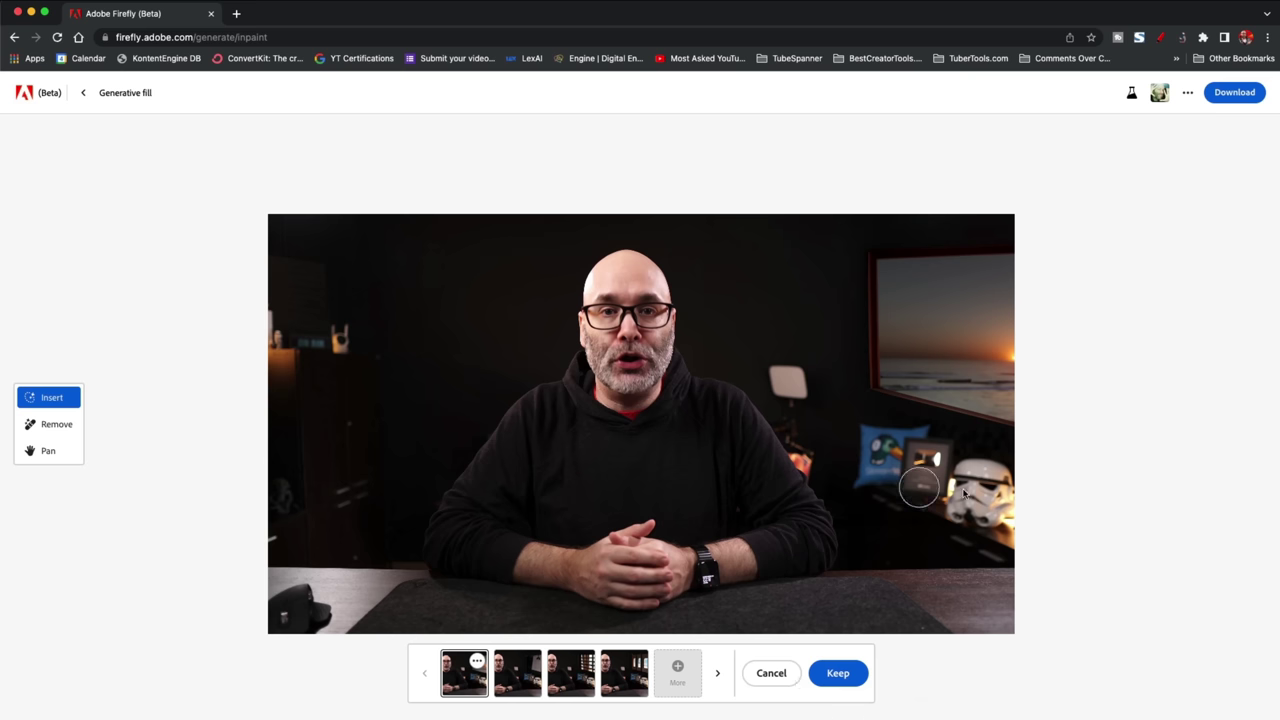
{"action": "left_click", "coordinate": [522, 682]}
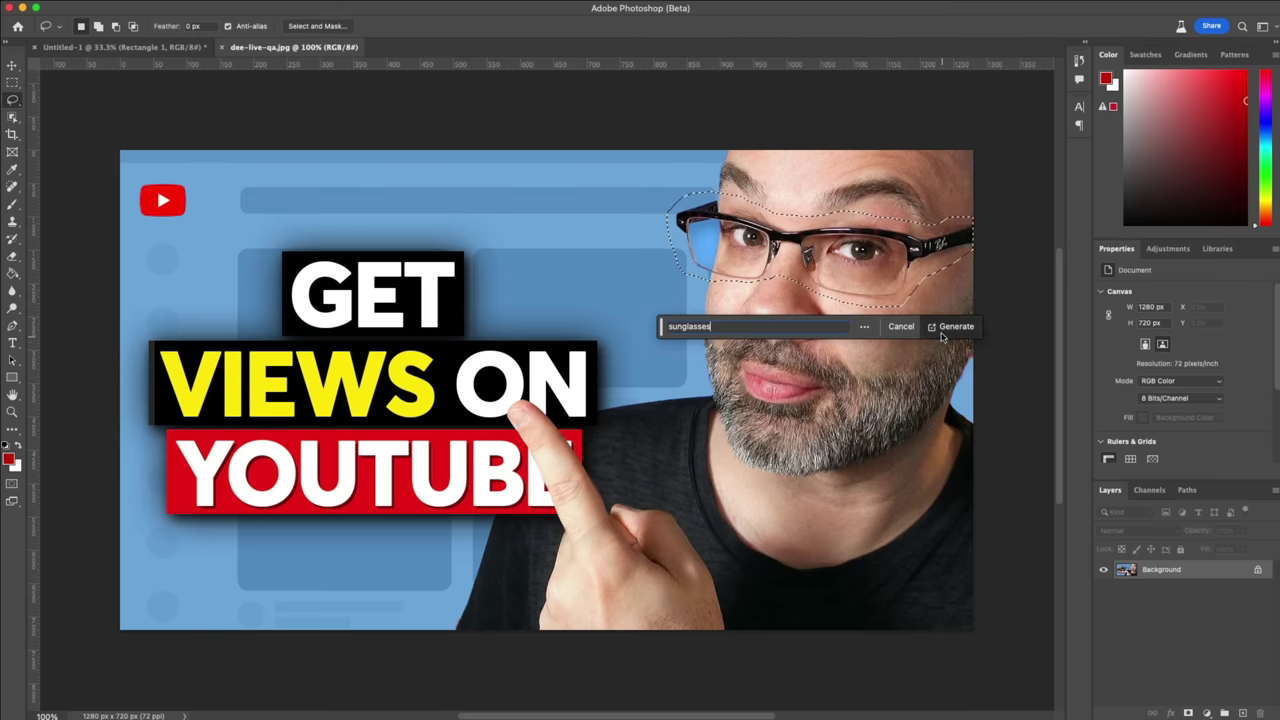
Generate sunglasses over the lassoed glasses, then generate another set of variations.
{"action": "left_click", "coordinate": [941, 337]}
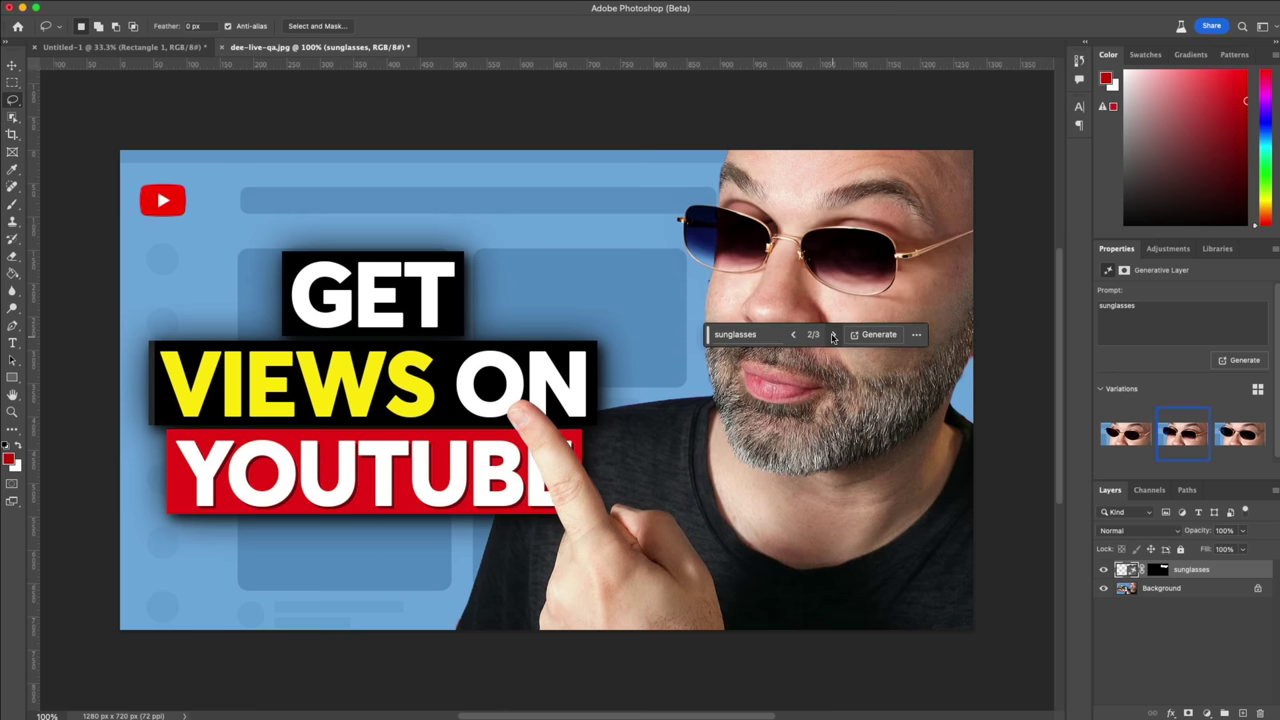
{"action": "left_click_drag", "start_coordinate": [705, 336], "coordinate": [403, 502]}
{"action": "left_click", "coordinate": [566, 501]}
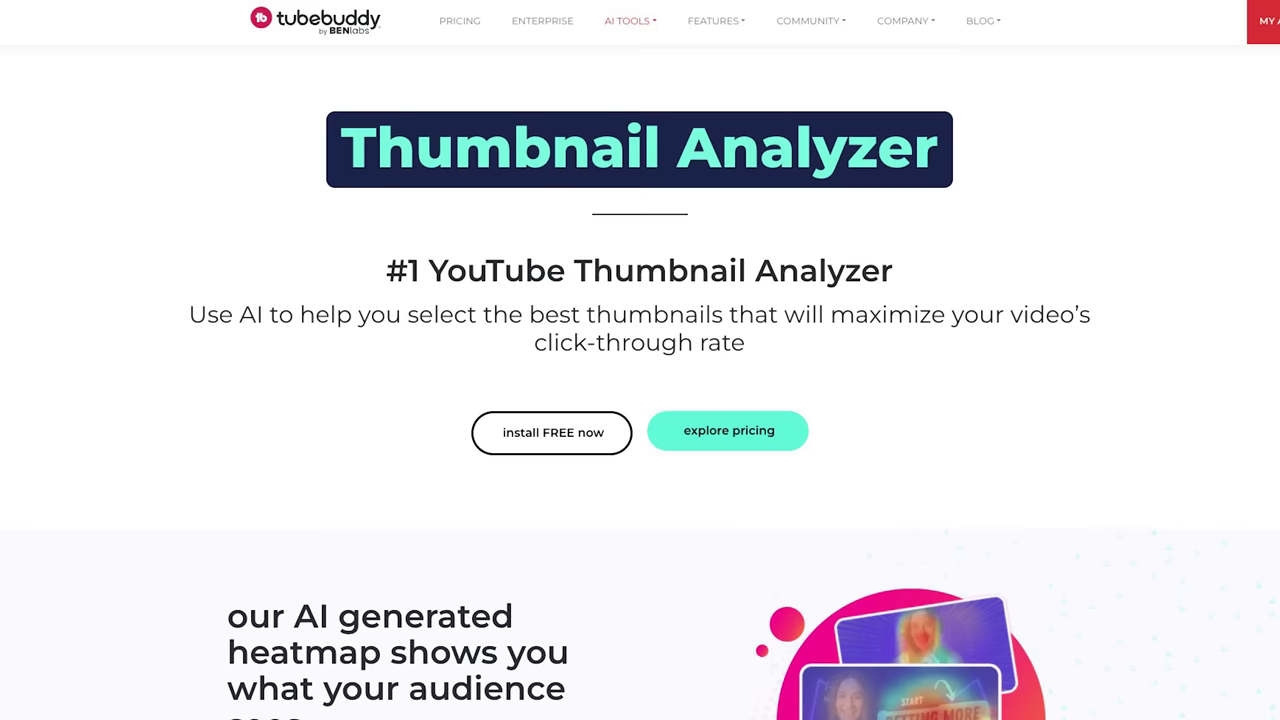
Scroll through the TubeBuddy Suggested Shorts page.
{"action": "scroll", "coordinate": [640, 360], "scroll_direction": "down", "scroll_amount": 2}
{"action": "scroll", "coordinate": [640, 360], "scroll_direction": "down", "scroll_amount": 2}
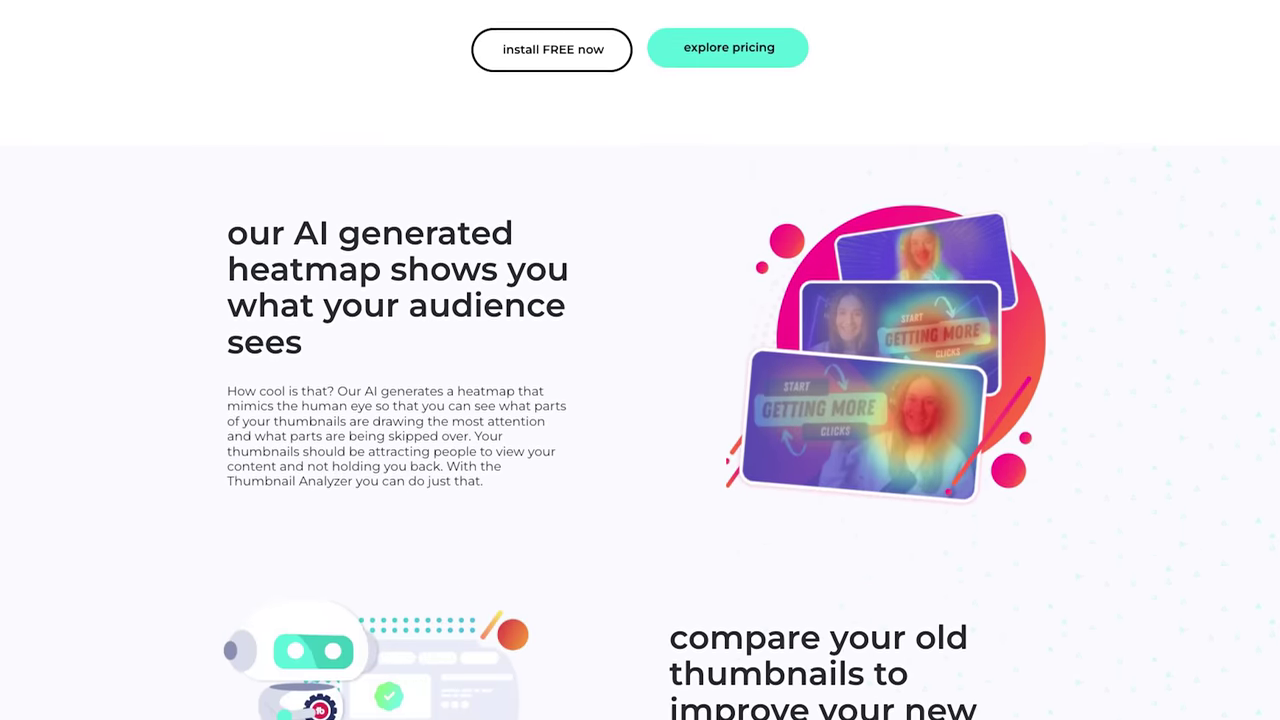
{"action": "scroll", "coordinate": [640, 360], "scroll_direction": "down", "scroll_amount": 2}
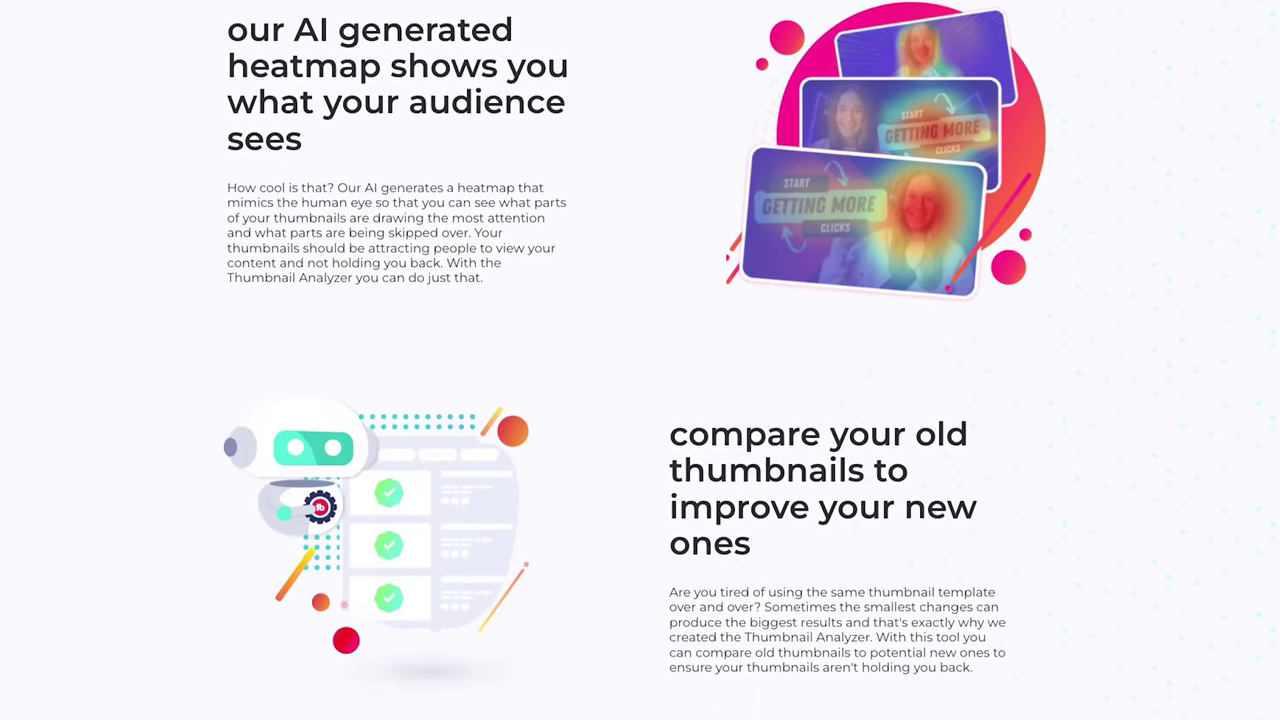
{"action": "scroll", "coordinate": [640, 360], "scroll_direction": "down", "scroll_amount": 2}
{"action": "scroll", "coordinate": [640, 360], "scroll_direction": "down", "scroll_amount": 2}
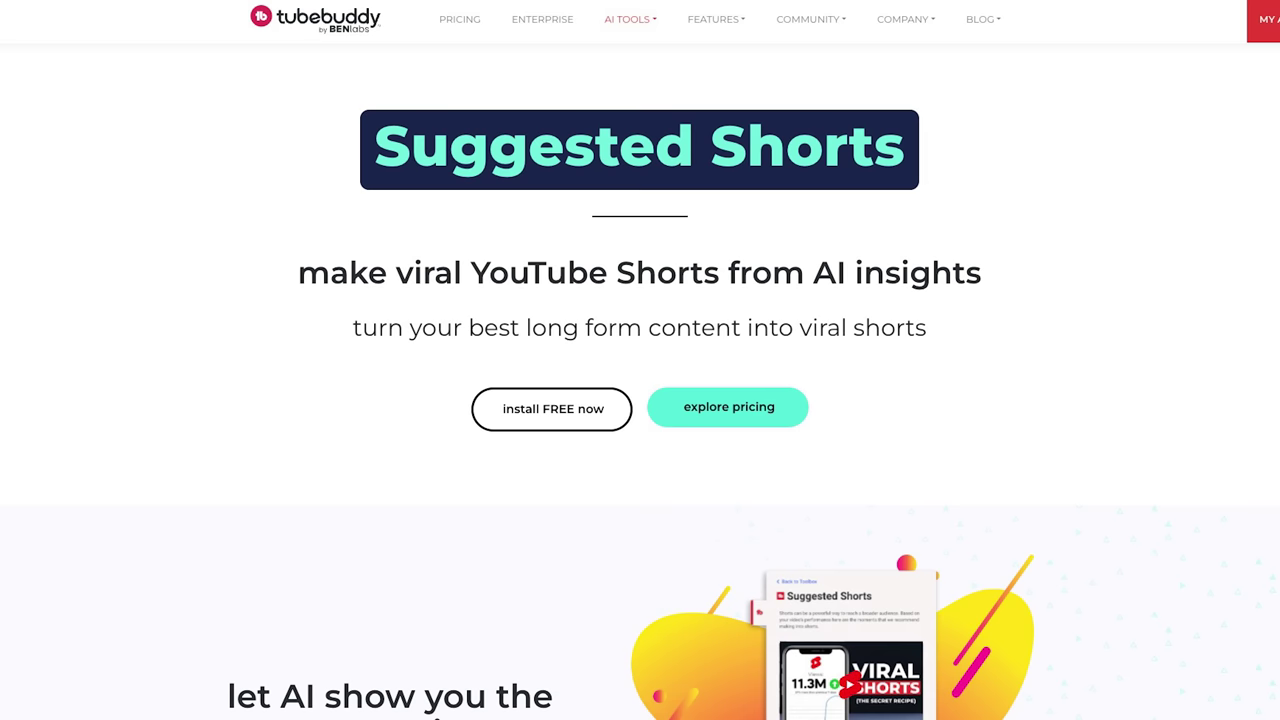
{"action": "scroll", "coordinate": [640, 360], "scroll_direction": "down", "scroll_amount": 3}
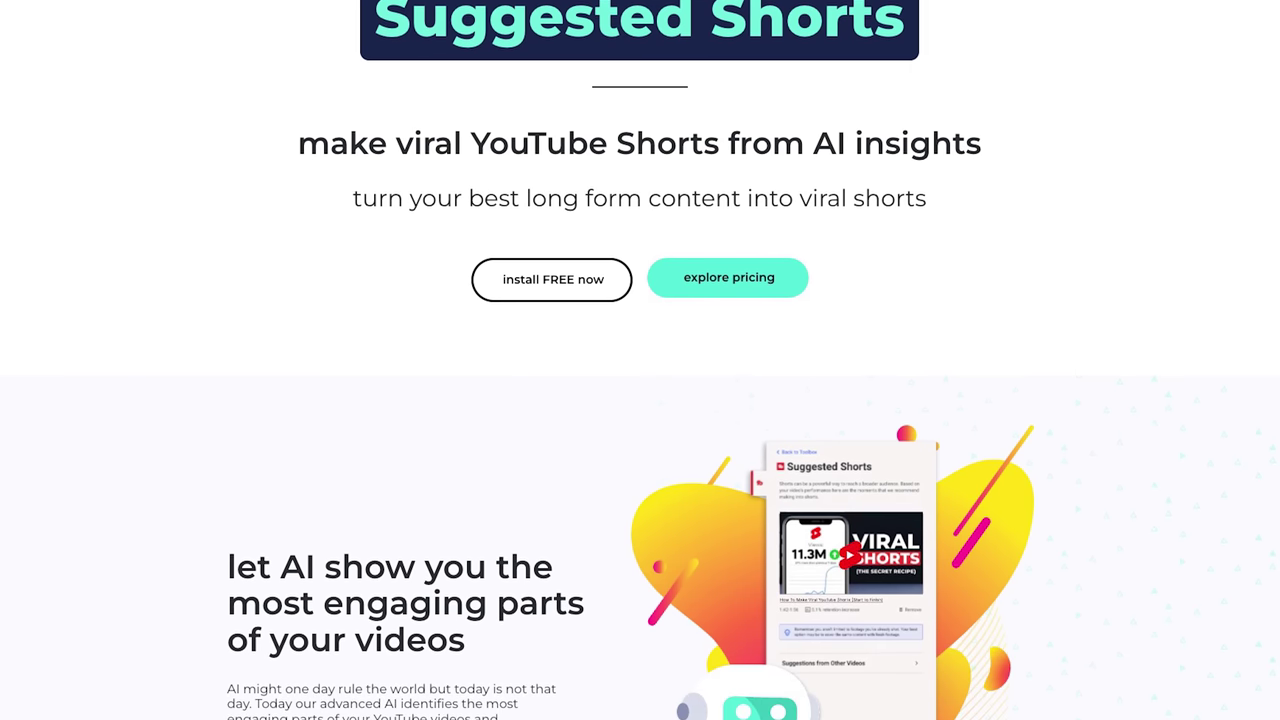
{"action": "scroll", "coordinate": [640, 360], "scroll_direction": "down", "scroll_amount": 3}
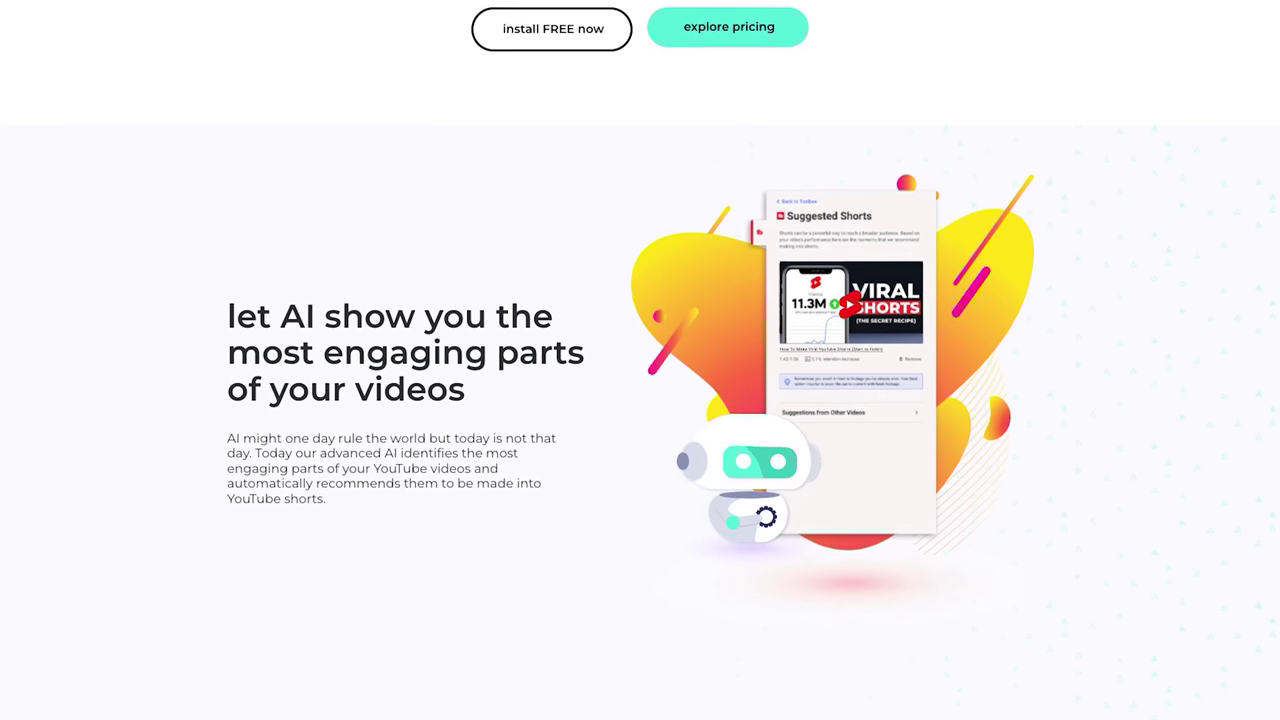
{"action": "scroll", "coordinate": [640, 360], "scroll_direction": "down", "scroll_amount": 3}
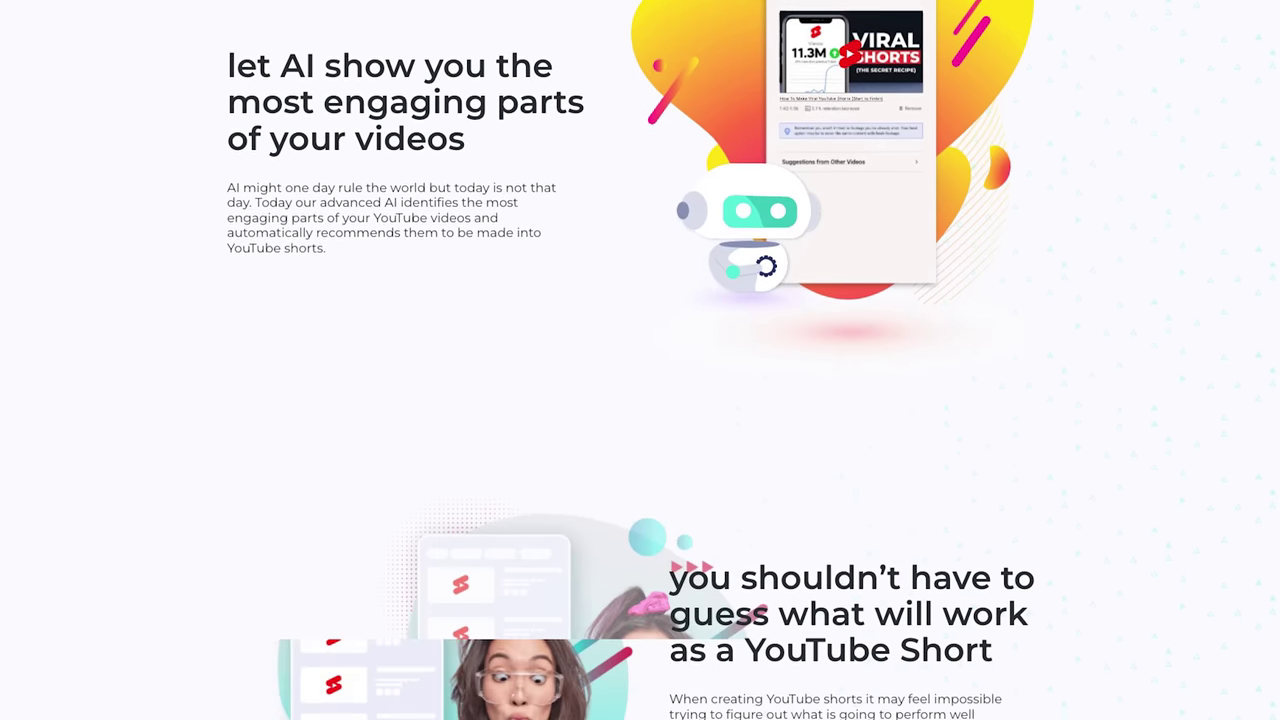
{"action": "scroll", "coordinate": [640, 360], "scroll_direction": "down", "scroll_amount": 2}
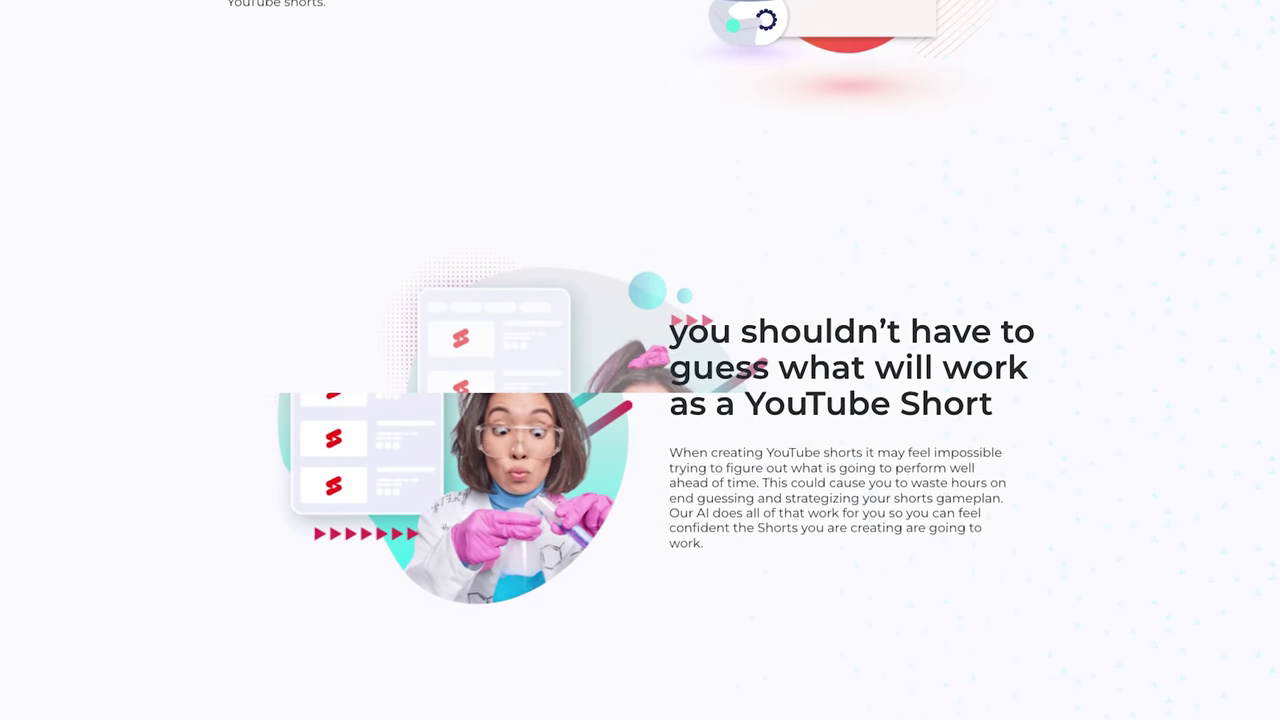
{"action": "scroll", "coordinate": [640, 360], "scroll_direction": "down", "scroll_amount": 3}
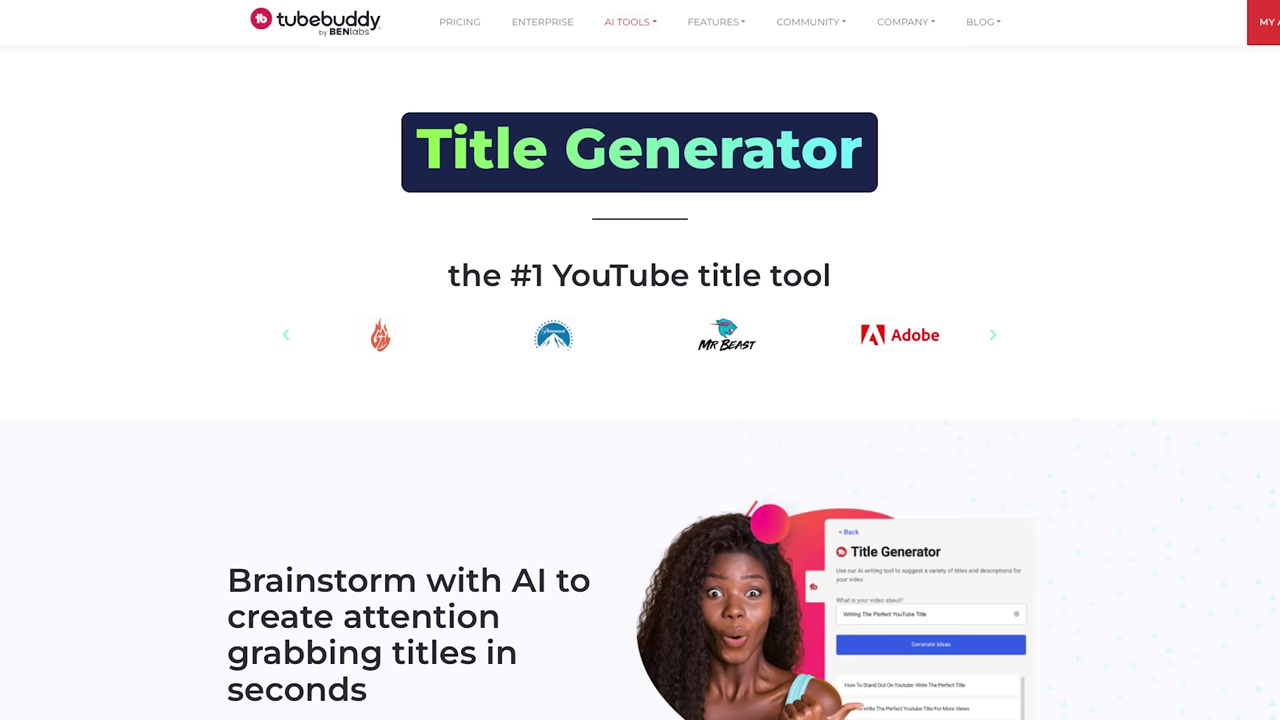
{"action": "scroll", "coordinate": [640, 360], "scroll_direction": "down", "scroll_amount": 2}
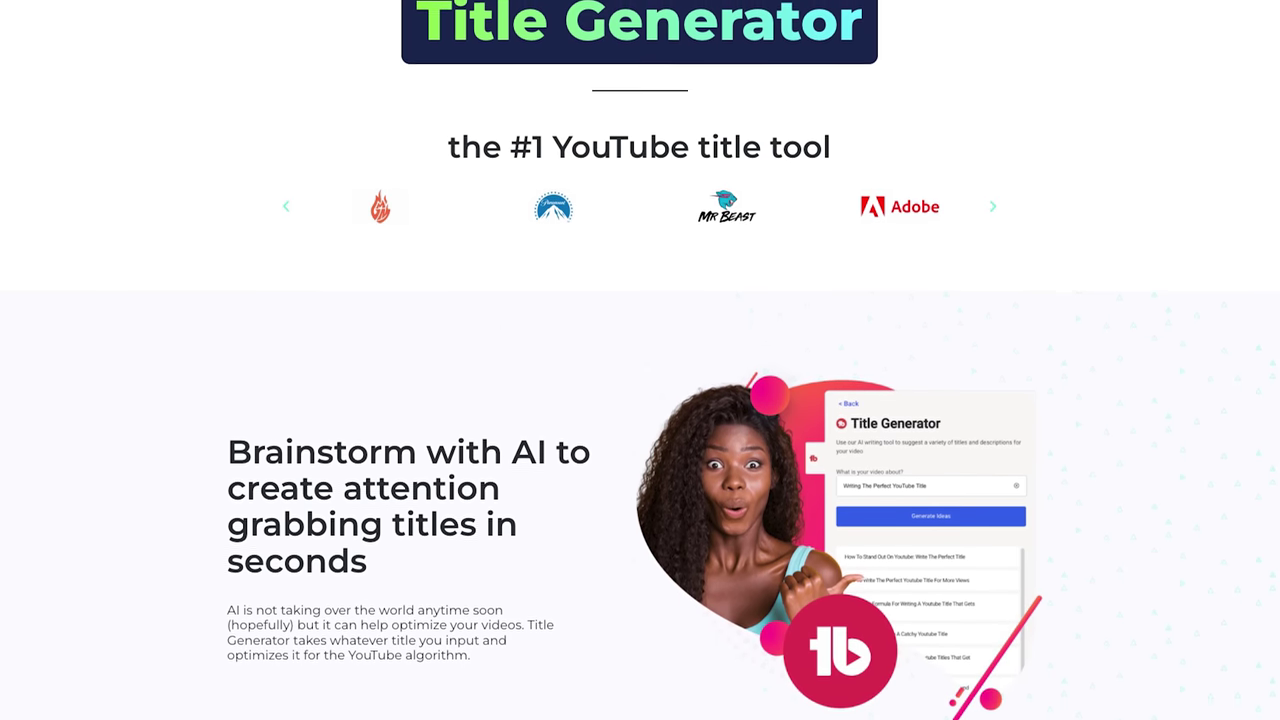
{"action": "scroll", "coordinate": [640, 360], "scroll_direction": "down", "scroll_amount": 2}
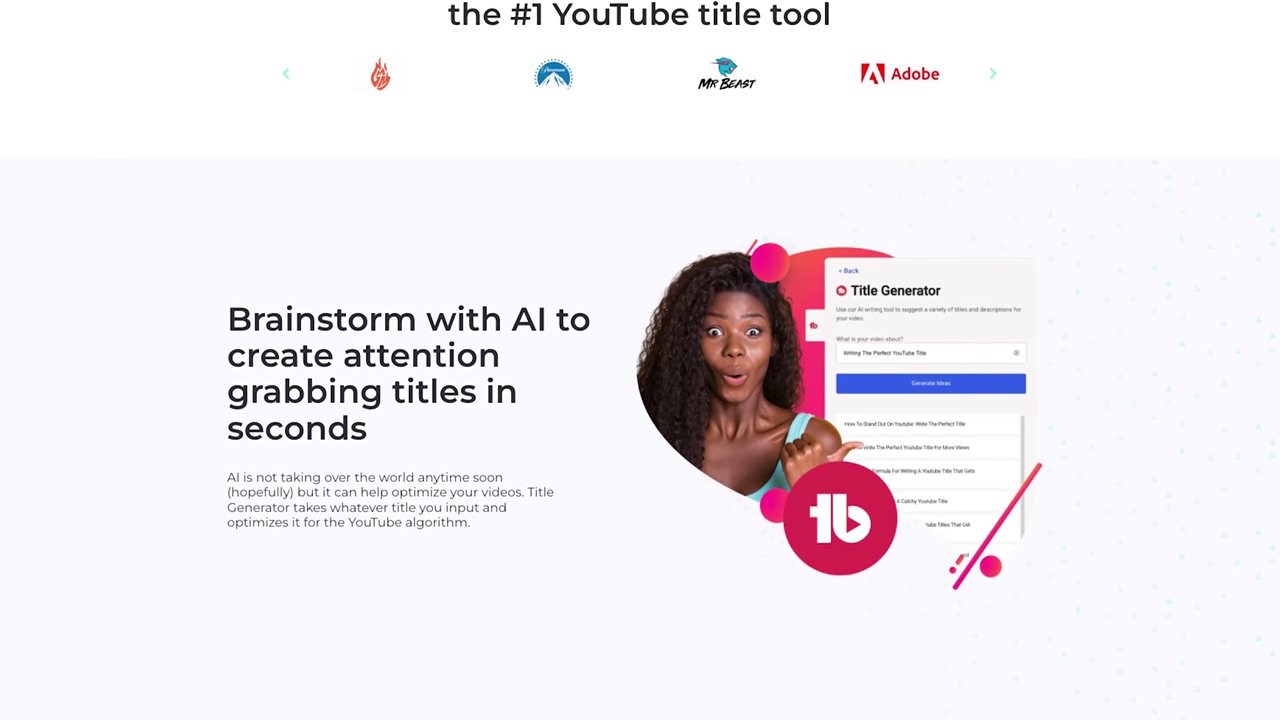
{"action": "scroll", "coordinate": [640, 360], "scroll_direction": "down", "scroll_amount": 2}
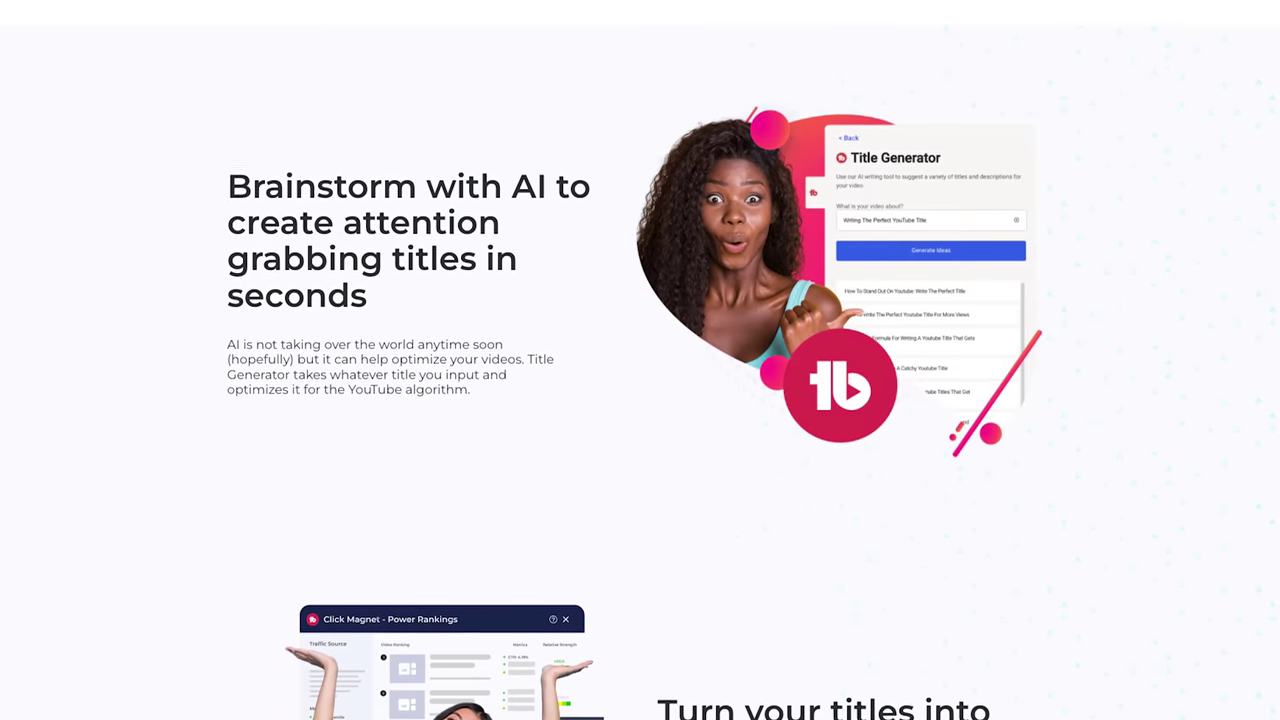
{"action": "scroll", "coordinate": [640, 360], "scroll_direction": "down", "scroll_amount": 2}
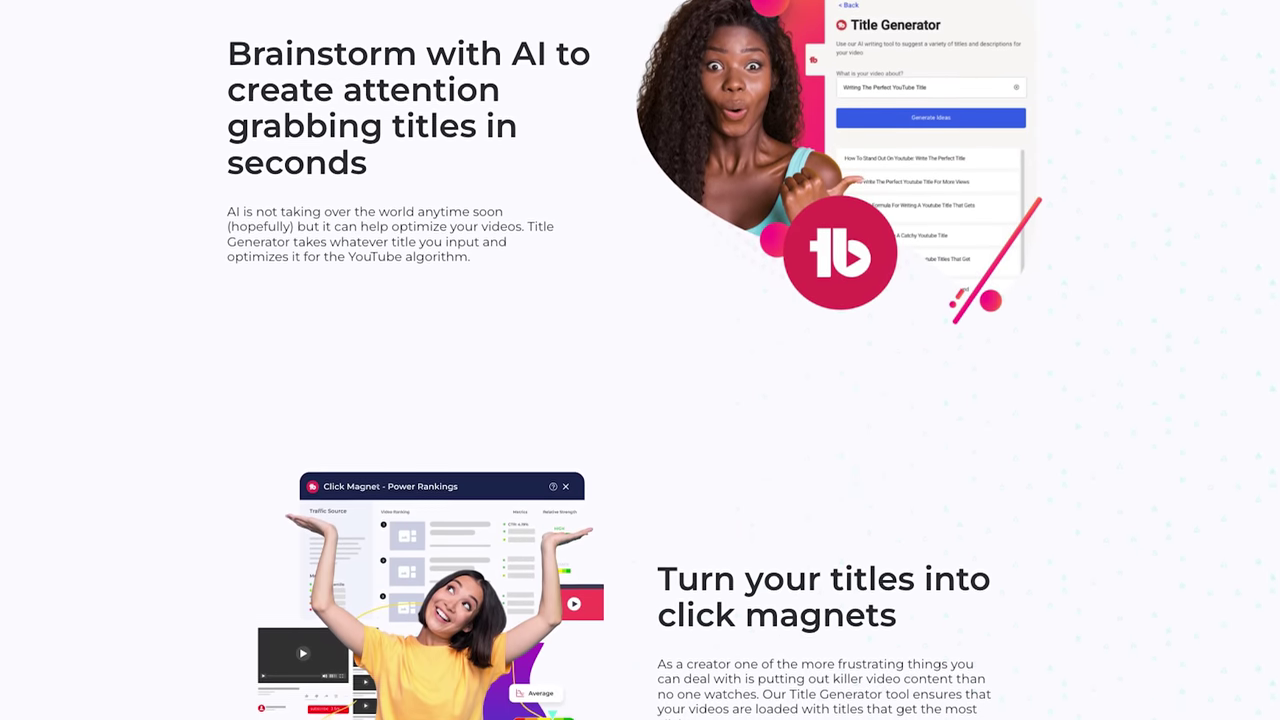
{"action": "scroll", "coordinate": [640, 360], "scroll_direction": "down", "scroll_amount": 2}
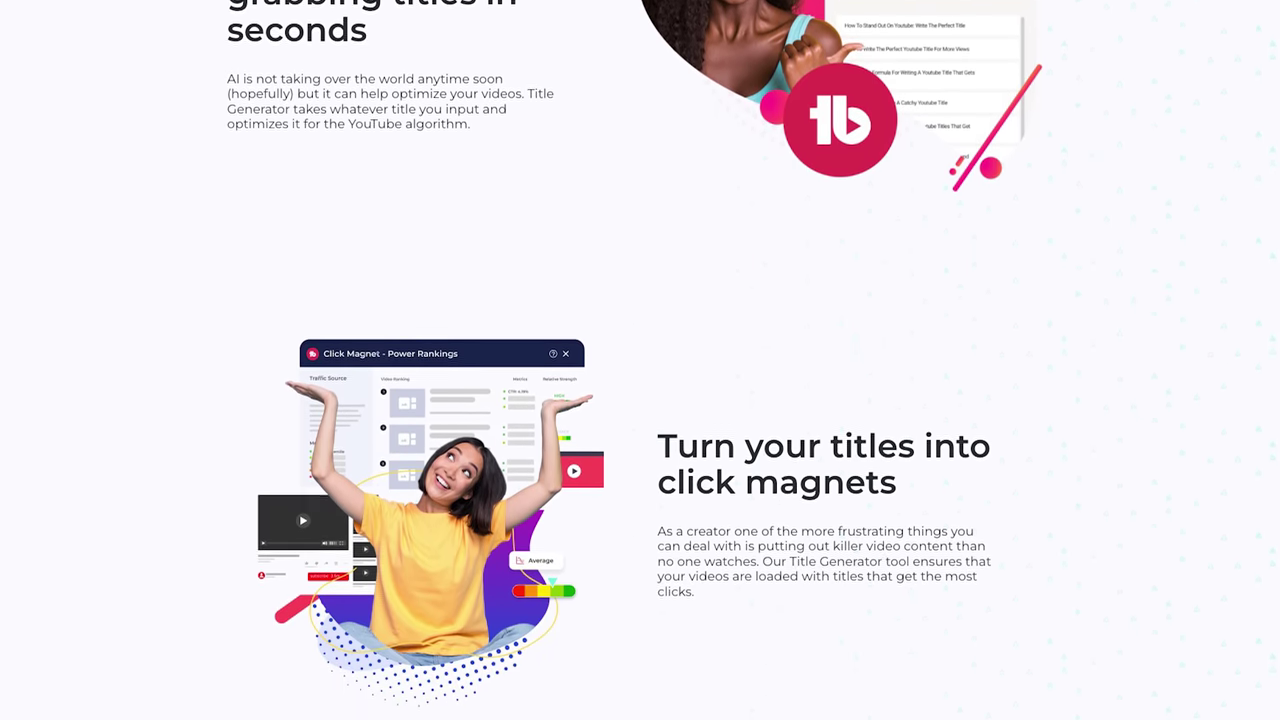
{"action": "scroll", "coordinate": [640, 360], "scroll_direction": "down", "scroll_amount": 2}
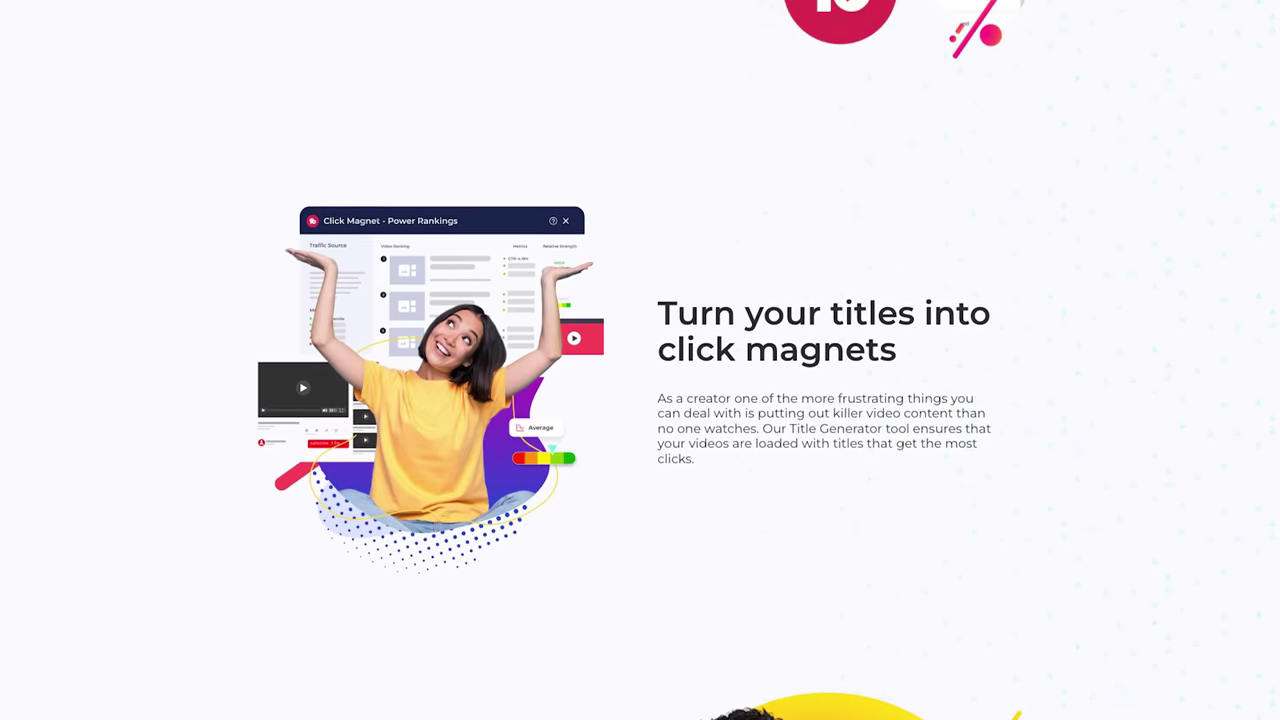
{"action": "scroll", "coordinate": [640, 360], "scroll_direction": "down", "scroll_amount": 2}
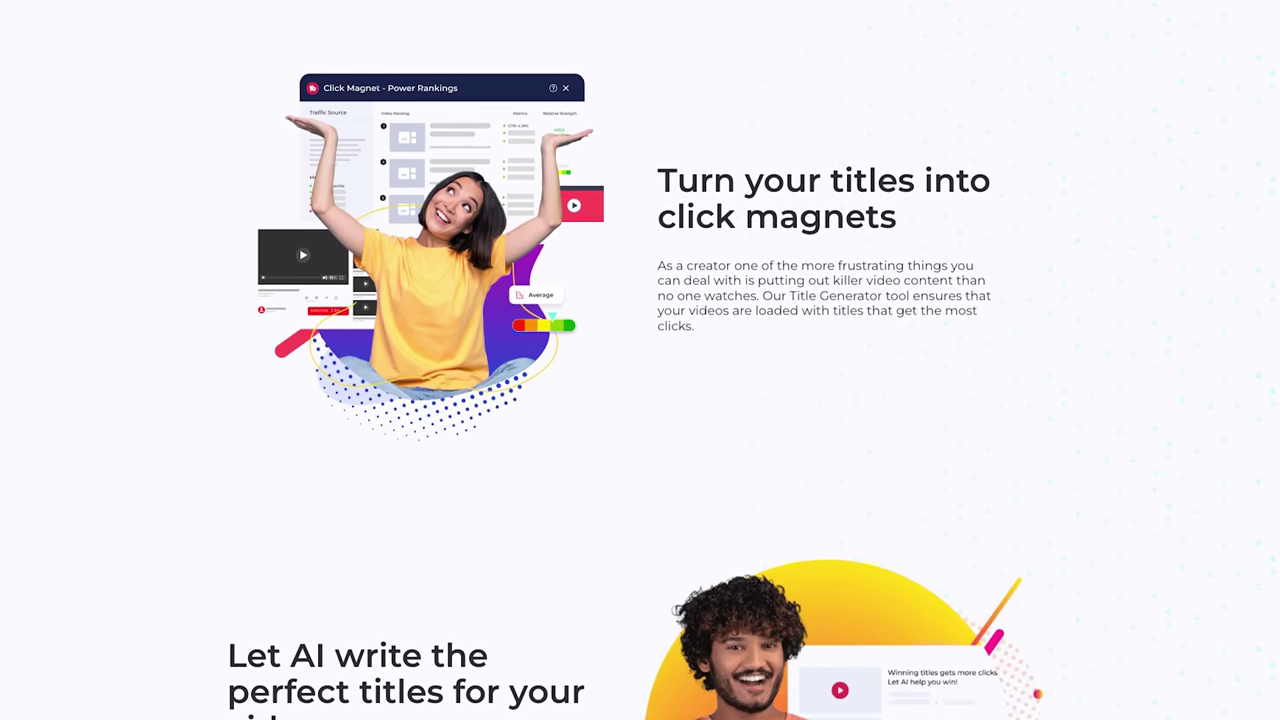
{"action": "scroll", "coordinate": [640, 360], "scroll_direction": "down", "scroll_amount": 1}
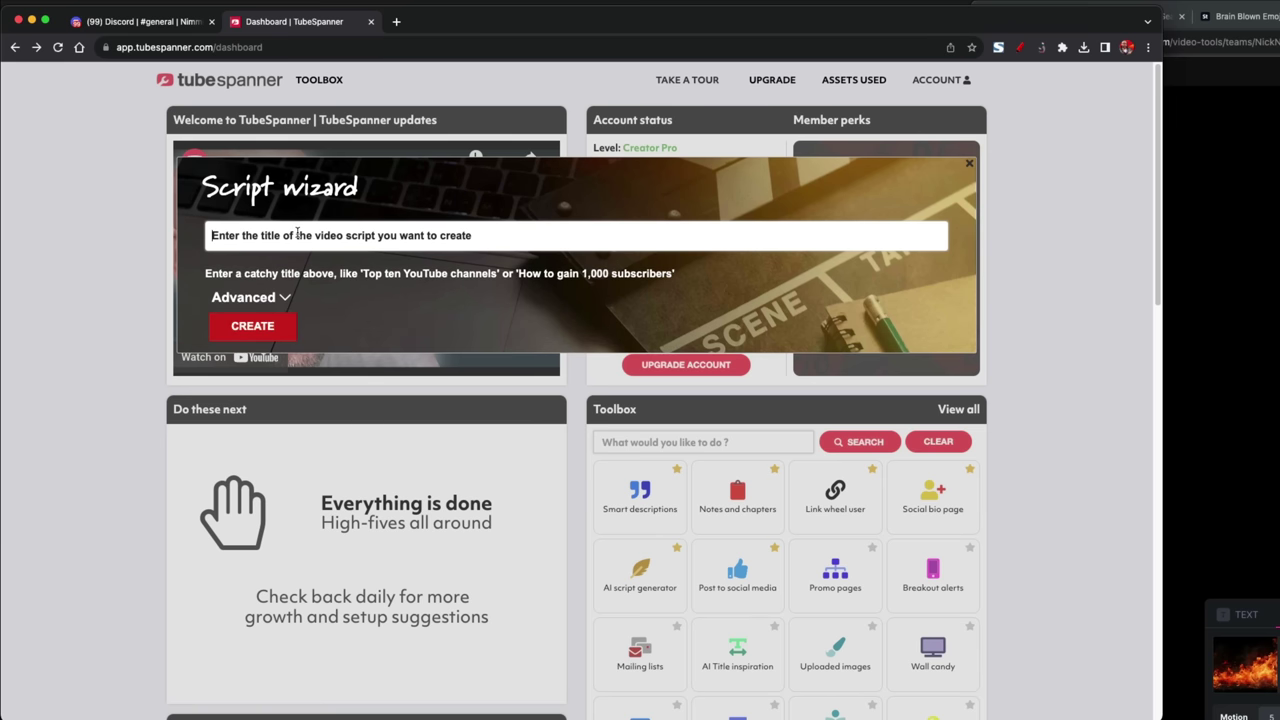
Create a script titled 'how to make a chocolate cake' and open it for editing.
{"action": "left_click", "coordinate": [297, 233]}
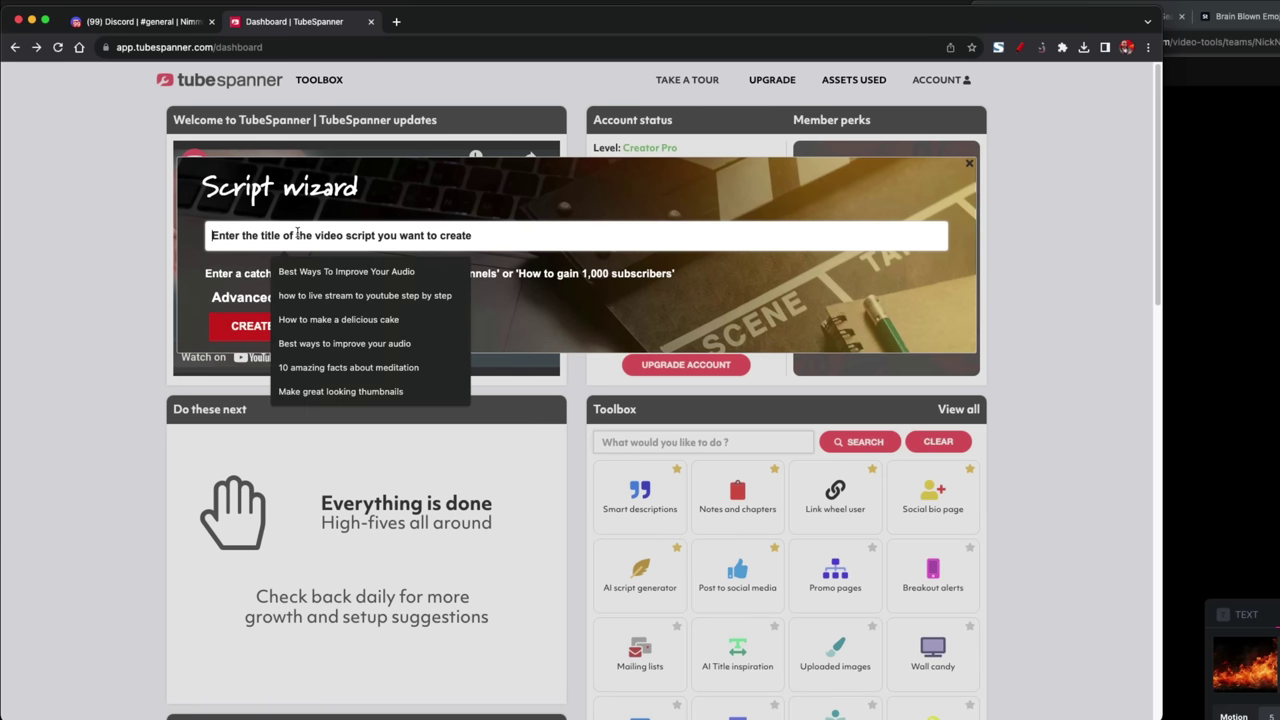
{"action": "type", "text": "how to make a chocolate cake"}
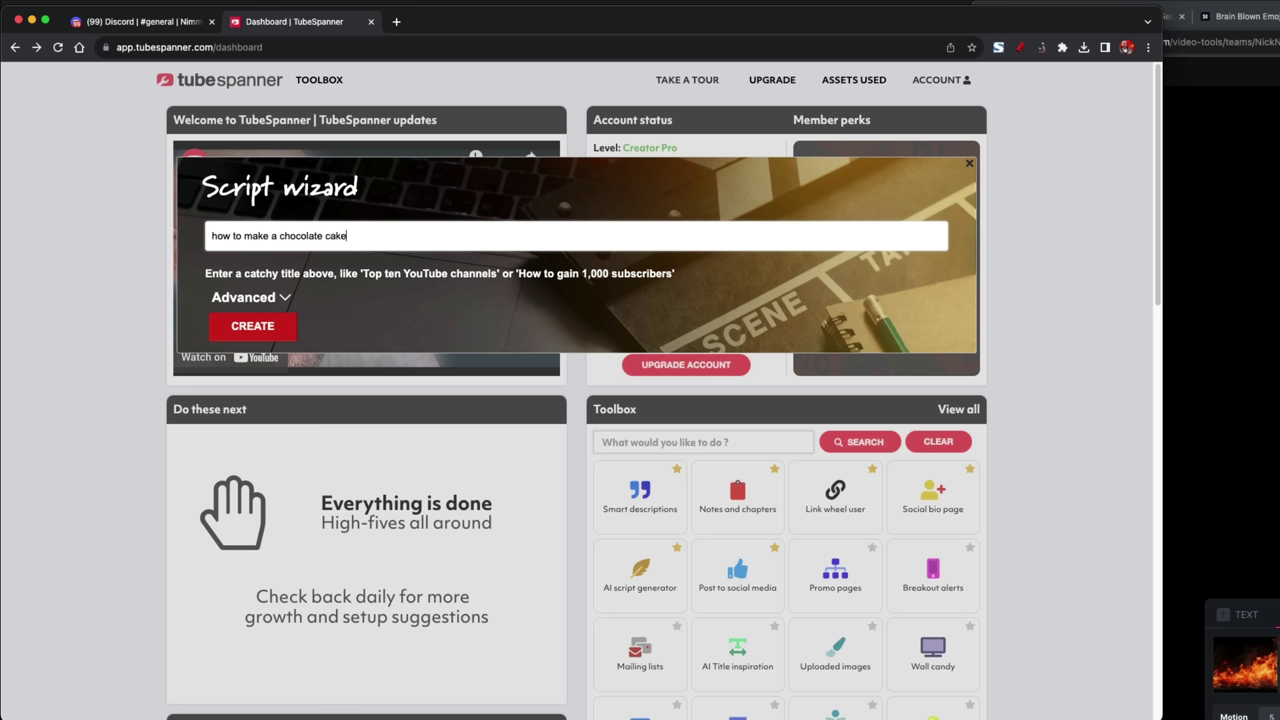
{"action": "left_click", "coordinate": [253, 326]}
{"action": "scroll", "coordinate": [660, 330], "scroll_direction": "down", "scroll_amount": 5}
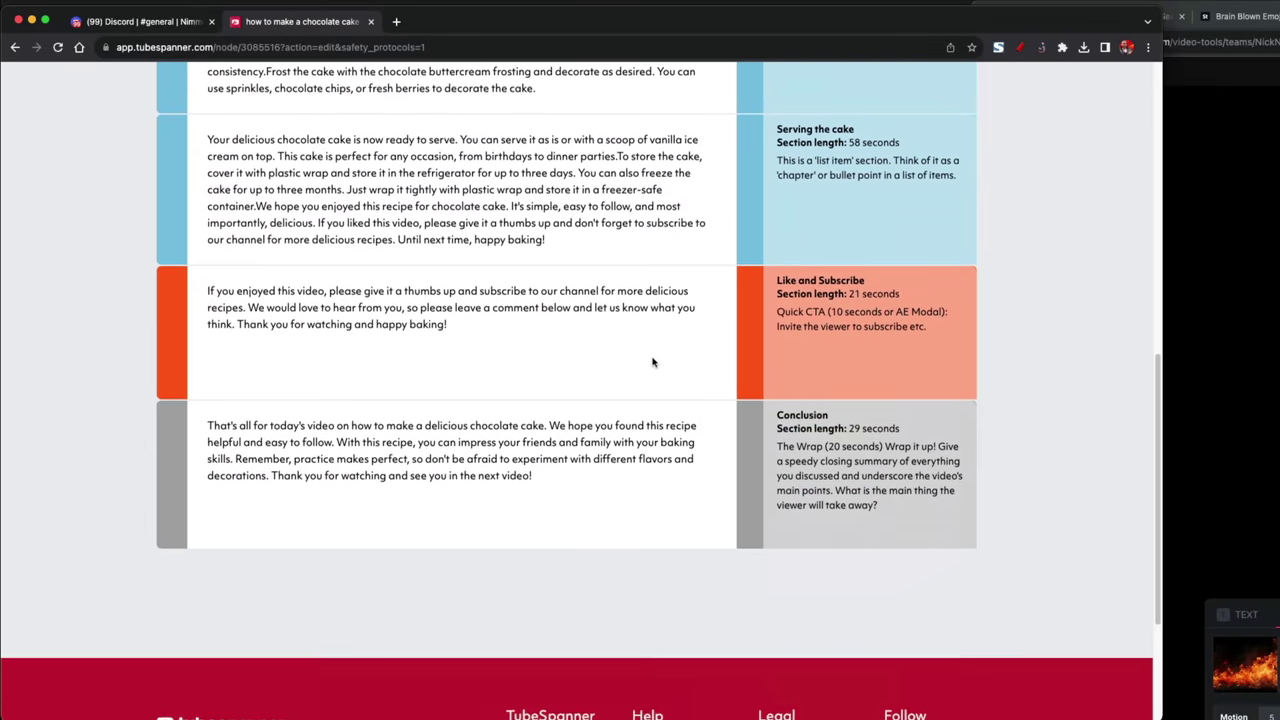
{"action": "scroll", "coordinate": [660, 345], "scroll_direction": "up", "scroll_amount": 10}
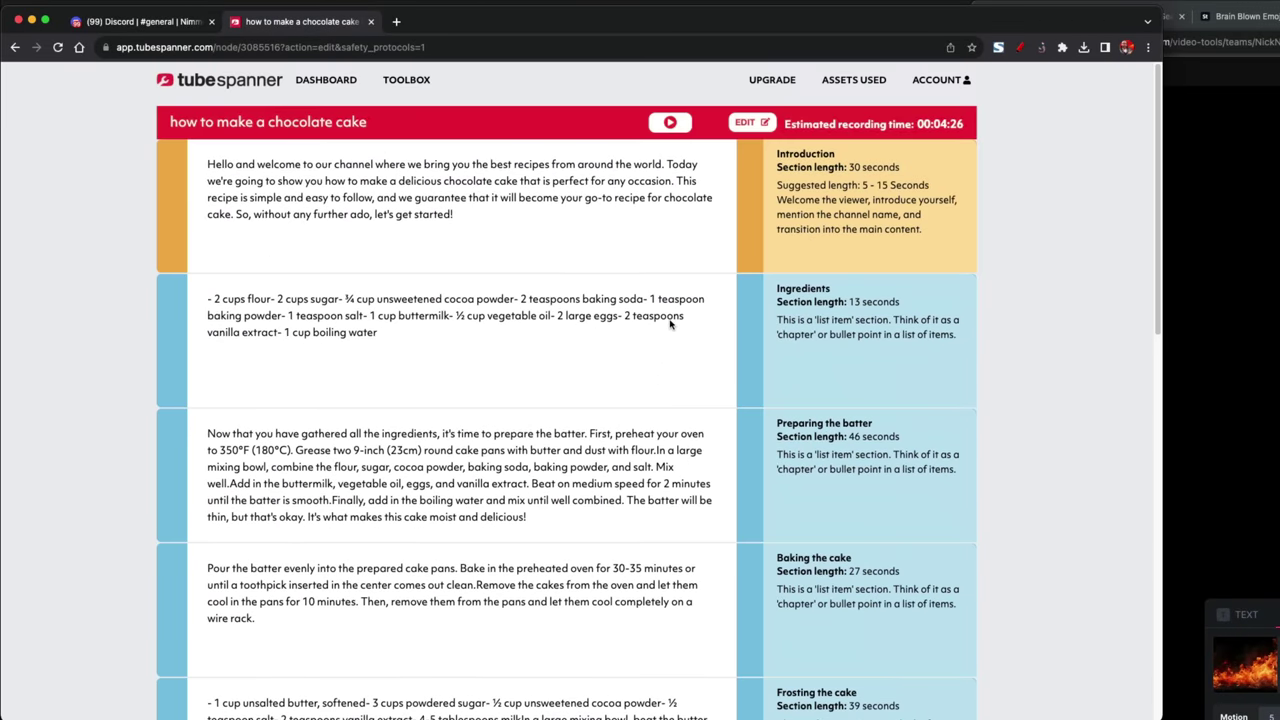
{"action": "left_click", "coordinate": [752, 122]}
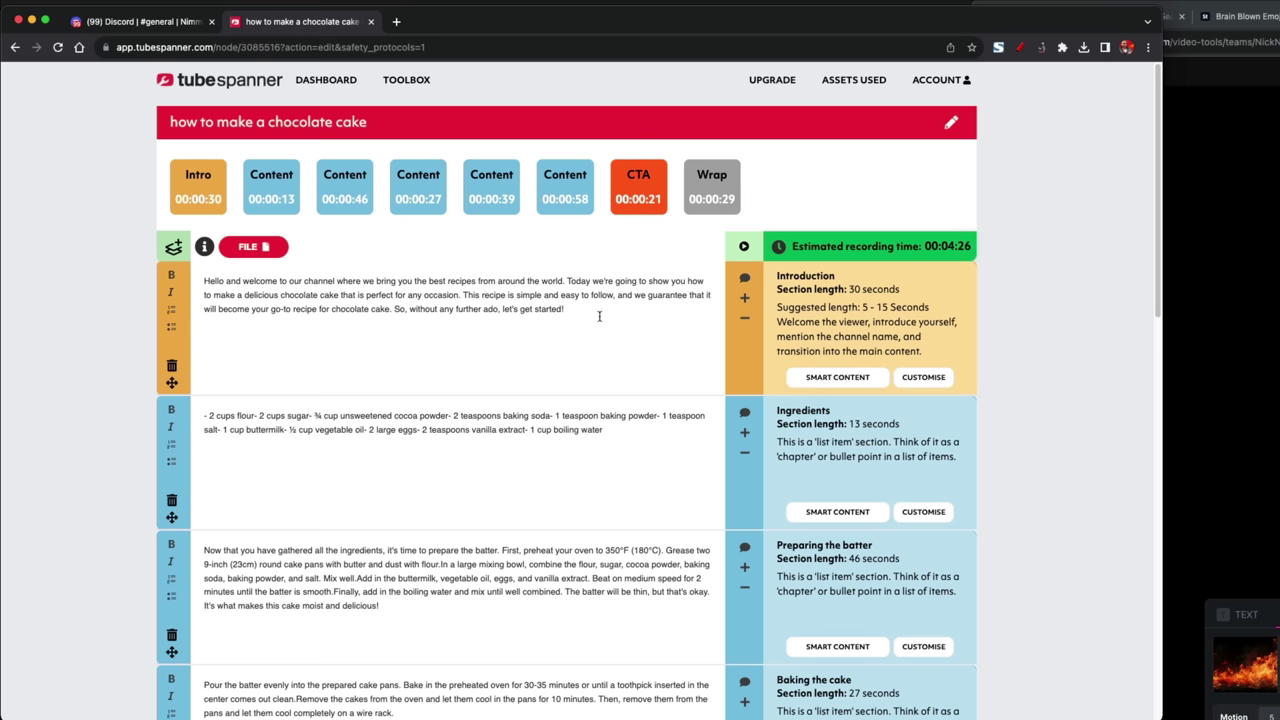
Select 'our channel' in the Introduction and show the Smart Content tags.
{"action": "scroll", "coordinate": [574, 327], "scroll_direction": "down", "scroll_amount": 2}
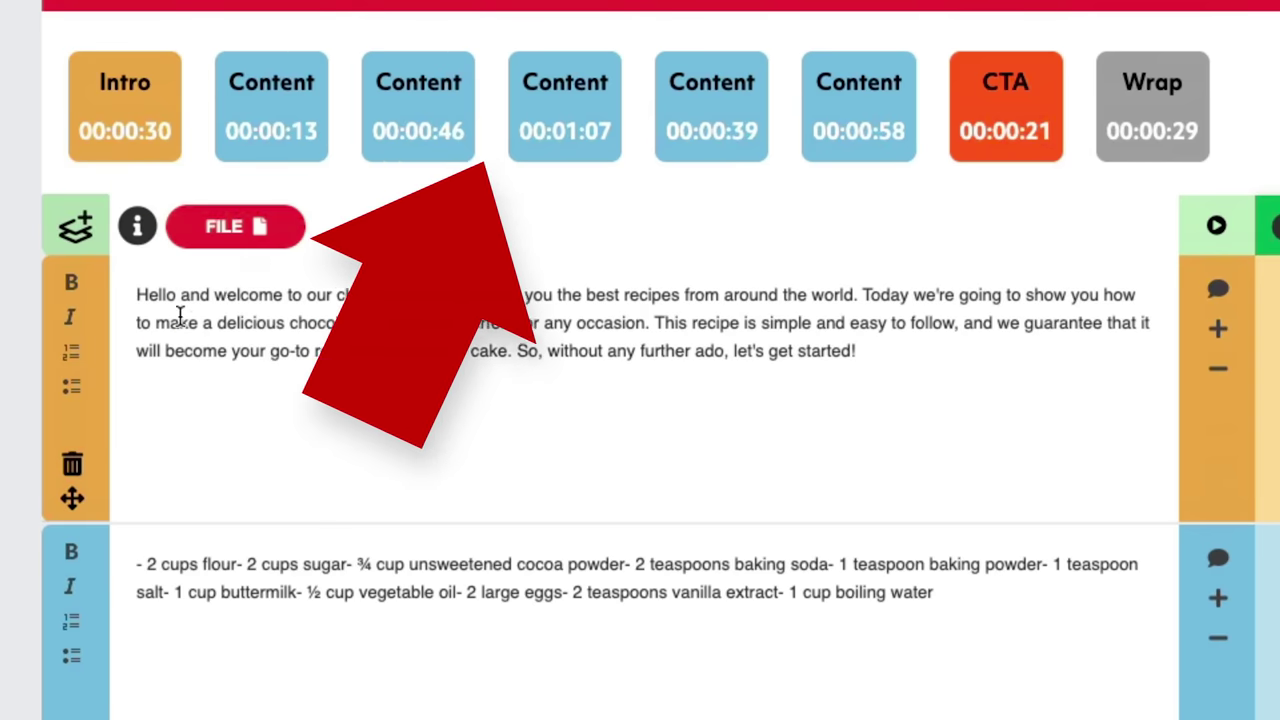
{"action": "left_click", "coordinate": [310, 294]}
{"action": "left_click_drag", "start_coordinate": [326, 292], "coordinate": [397, 294]}
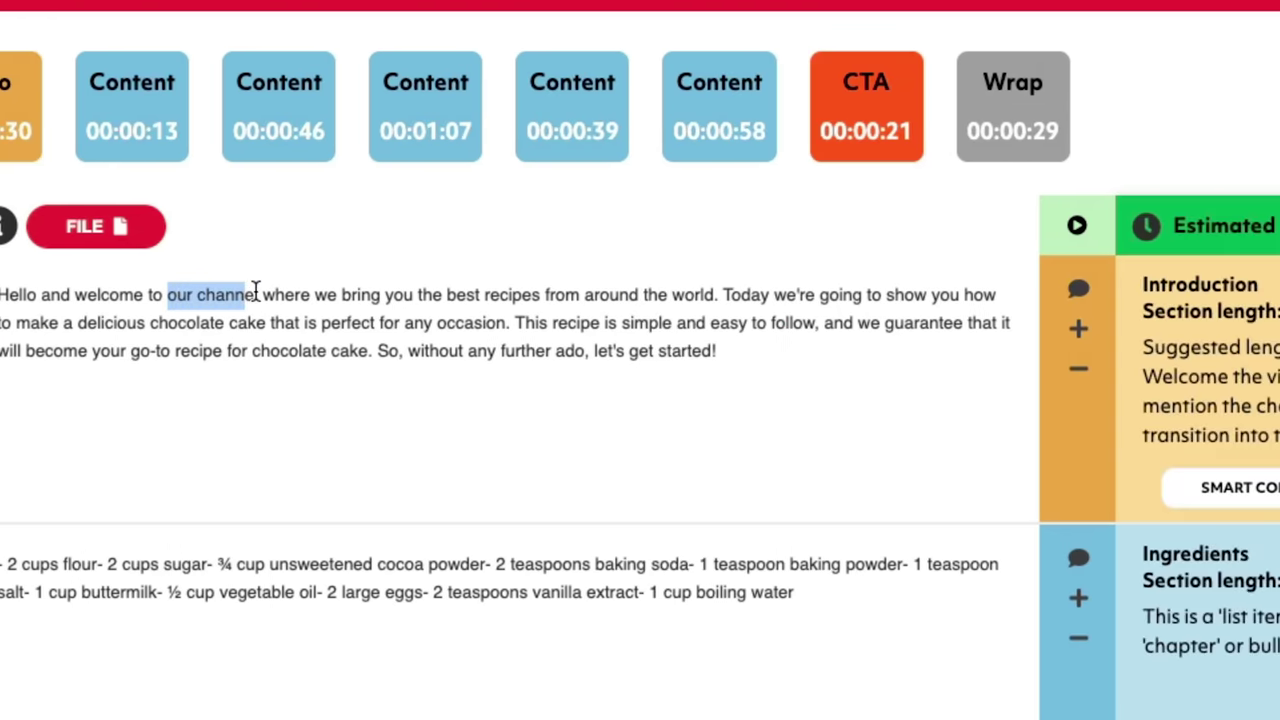
{"action": "left_click", "coordinate": [957, 492]}
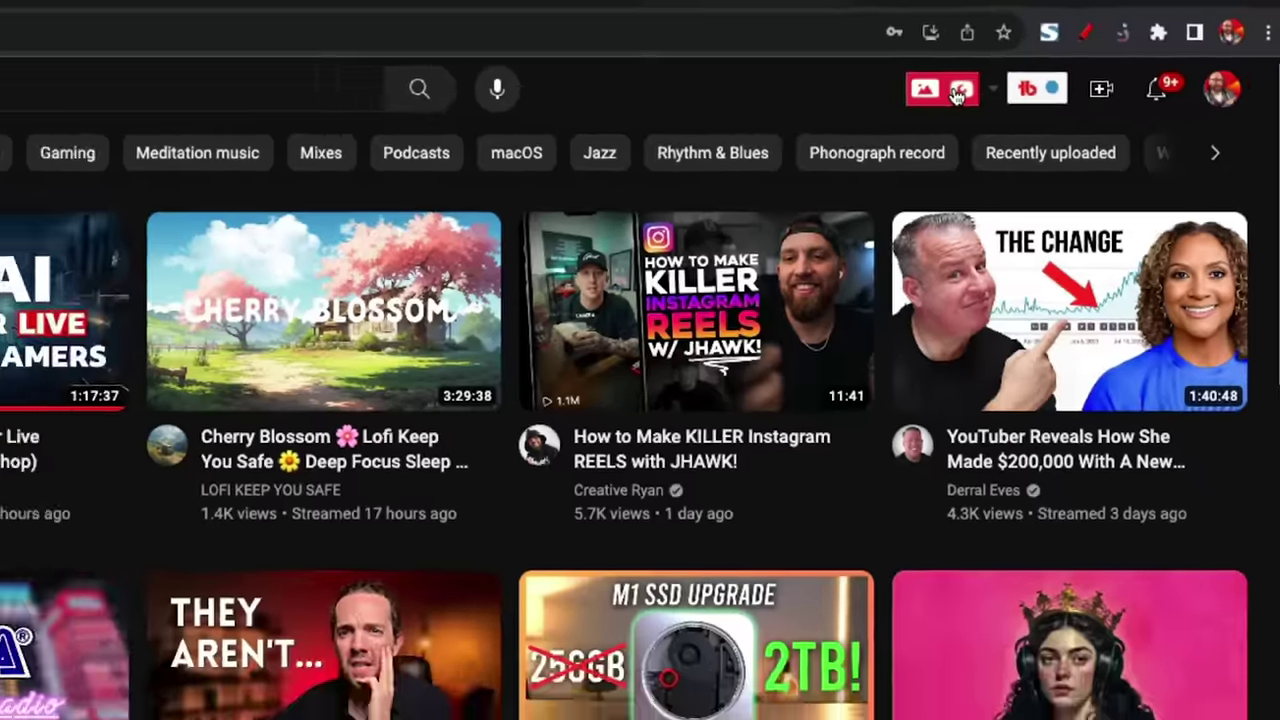
Open the TubeSpanner extension panel on YouTube and switch to the KIM AI tab.
{"action": "left_click", "coordinate": [957, 91]}
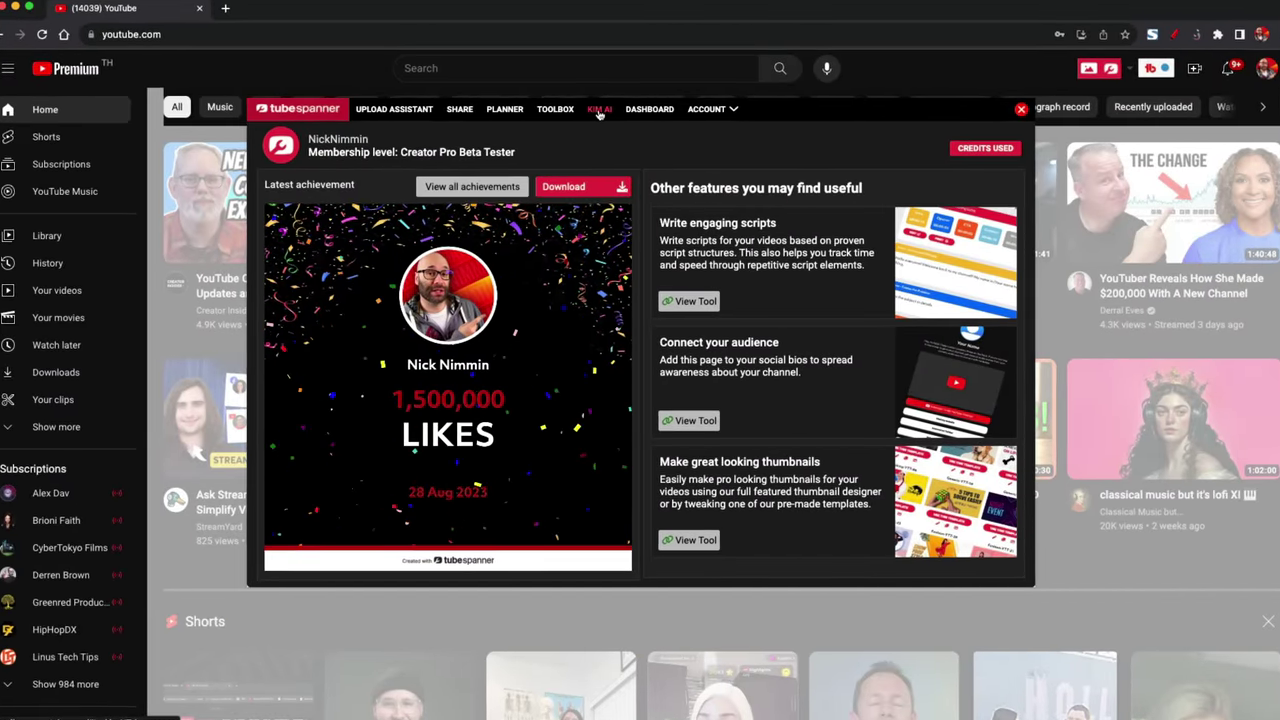
{"action": "left_click", "coordinate": [600, 116]}
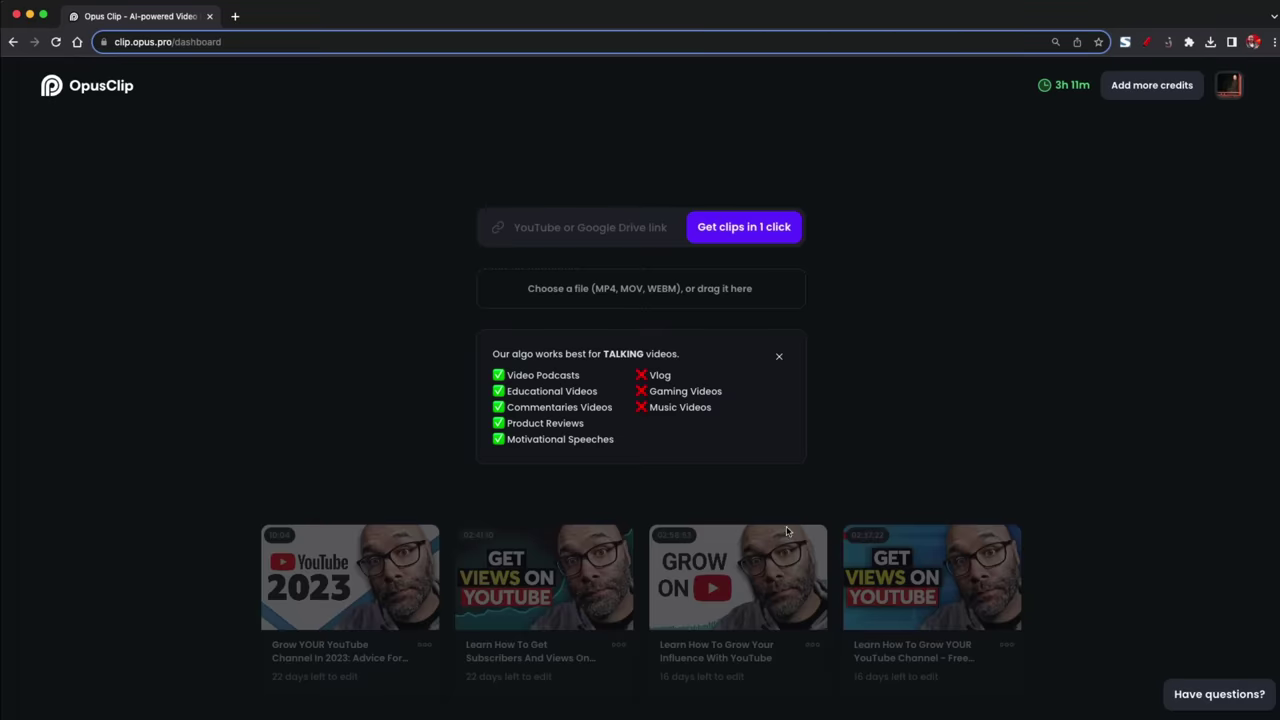
Open the clips for the 'Learn How To Grow Your Influence With YouTube' project.
{"action": "left_click", "coordinate": [743, 589]}
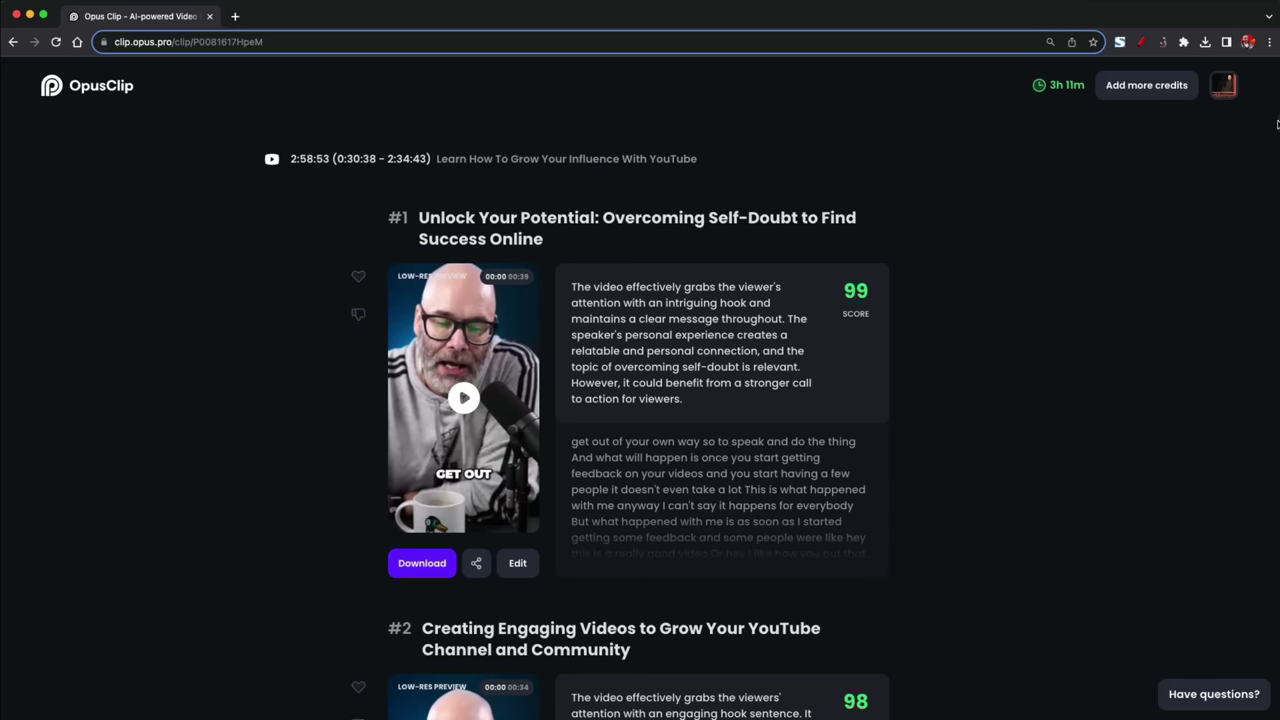
{"action": "scroll", "coordinate": [1277, 124], "scroll_direction": "down", "scroll_amount": 20}
{"action": "scroll", "coordinate": [638, 400], "scroll_direction": "down", "scroll_amount": 20}
{"action": "scroll", "coordinate": [638, 400], "scroll_direction": "down", "scroll_amount": 20}
{"action": "scroll", "coordinate": [638, 400], "scroll_direction": "down", "scroll_amount": 20}
{"action": "scroll", "coordinate": [638, 400], "scroll_direction": "down", "scroll_amount": 2}
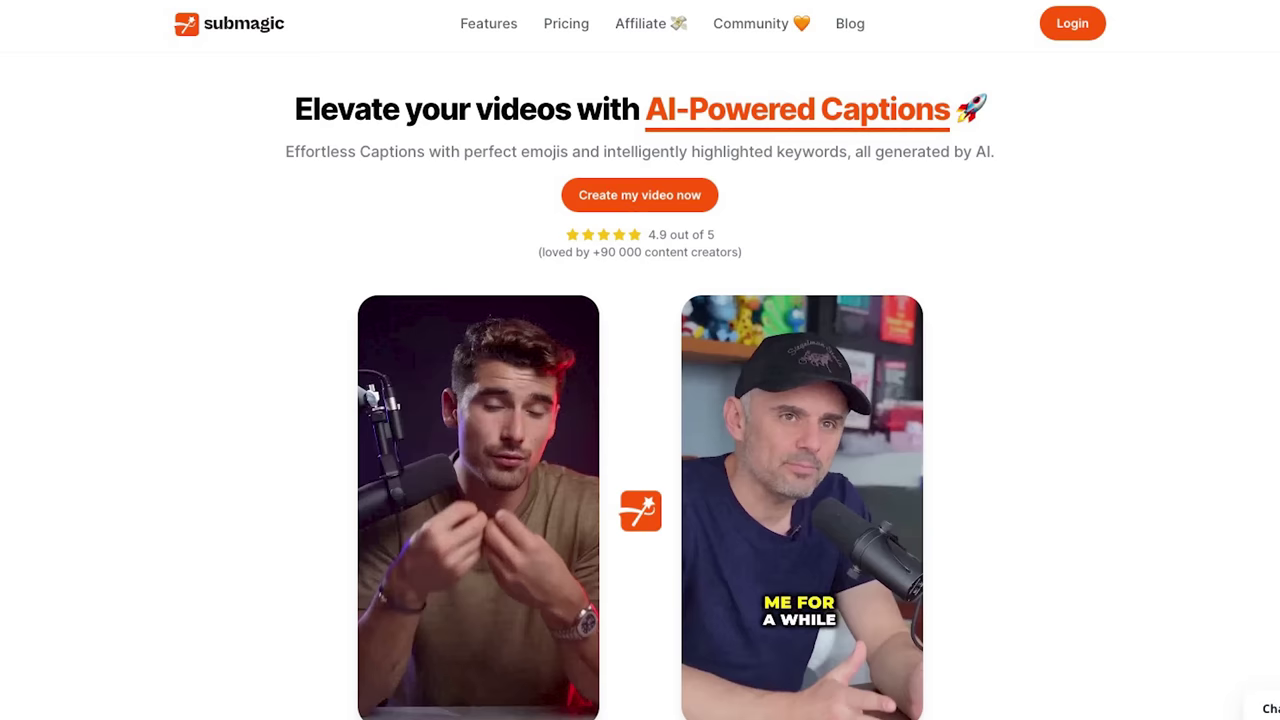
{"action": "scroll", "coordinate": [640, 360], "scroll_direction": "down", "scroll_amount": 3}
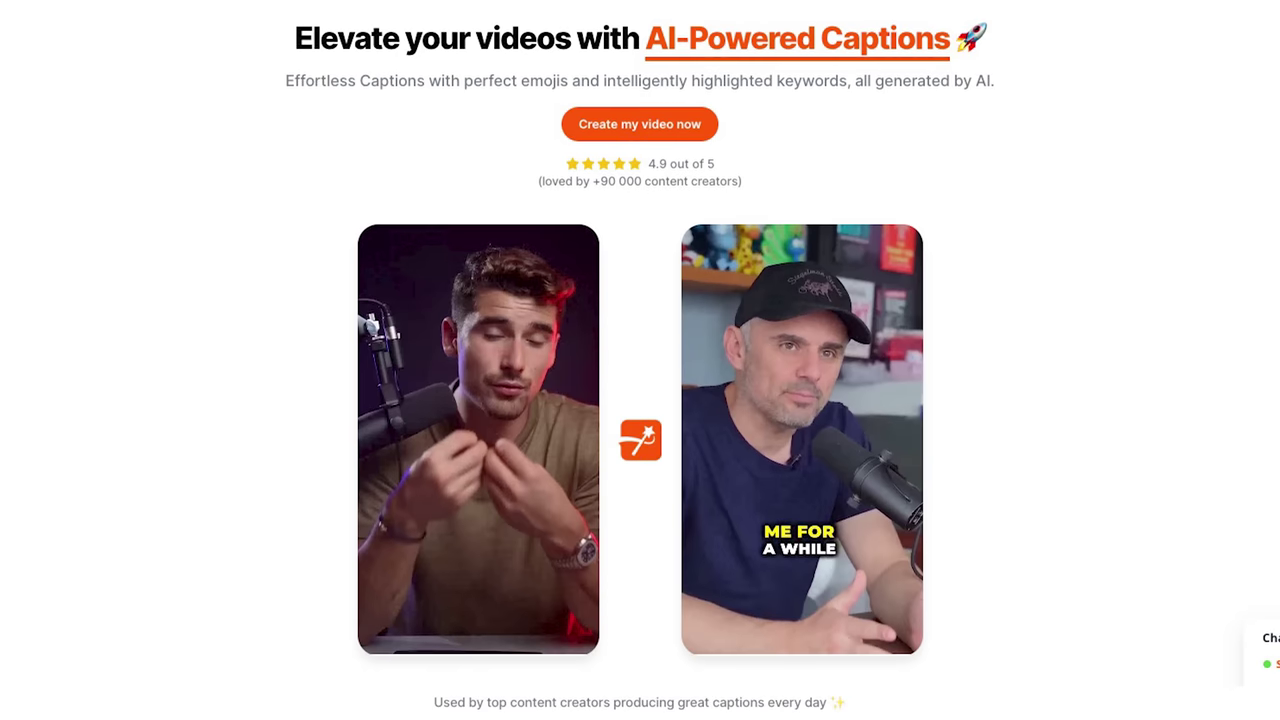
{"action": "scroll", "coordinate": [640, 360], "scroll_direction": "down", "scroll_amount": 3}
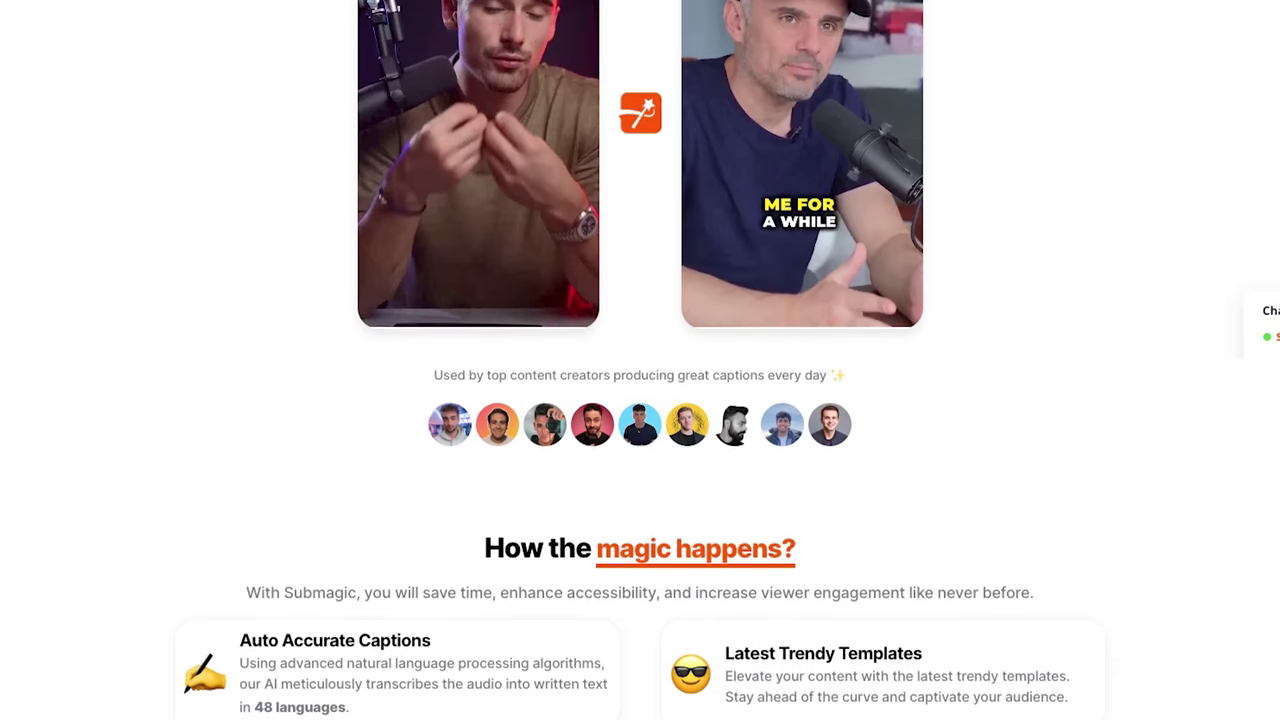
{"action": "scroll", "coordinate": [640, 360], "scroll_direction": "down", "scroll_amount": 3}
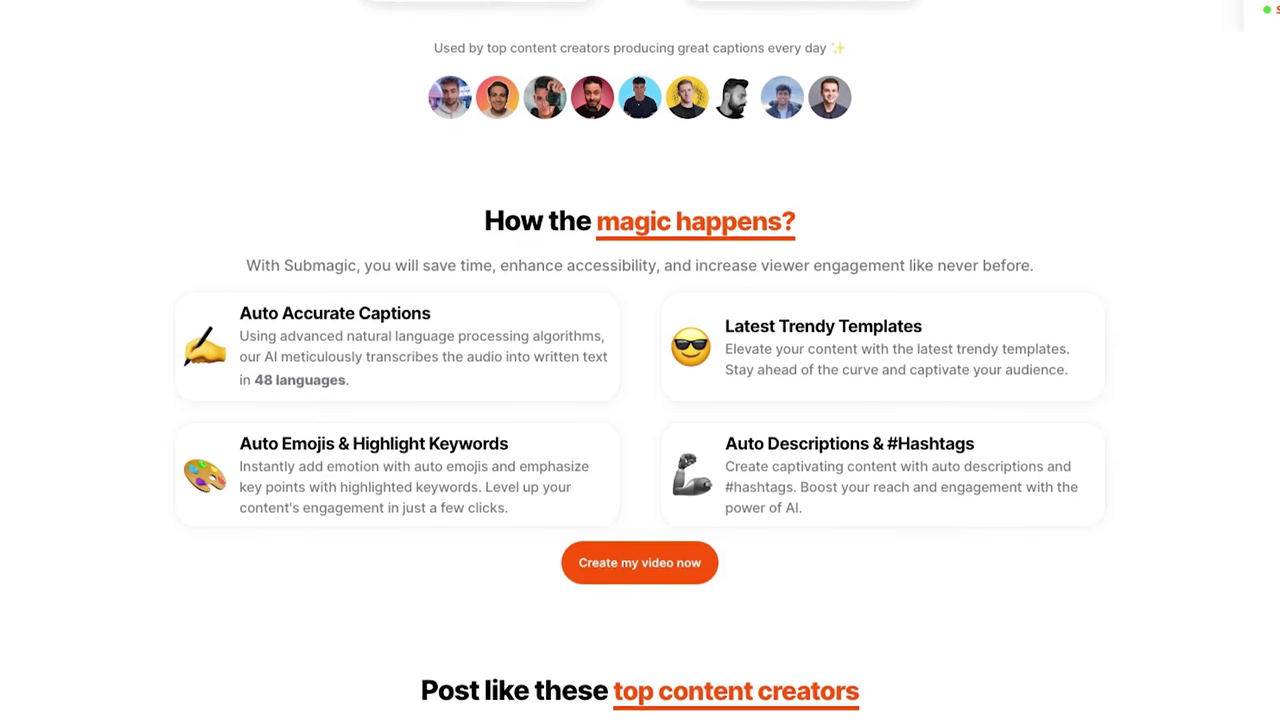
{"action": "scroll", "coordinate": [640, 360], "scroll_direction": "down", "scroll_amount": 3}
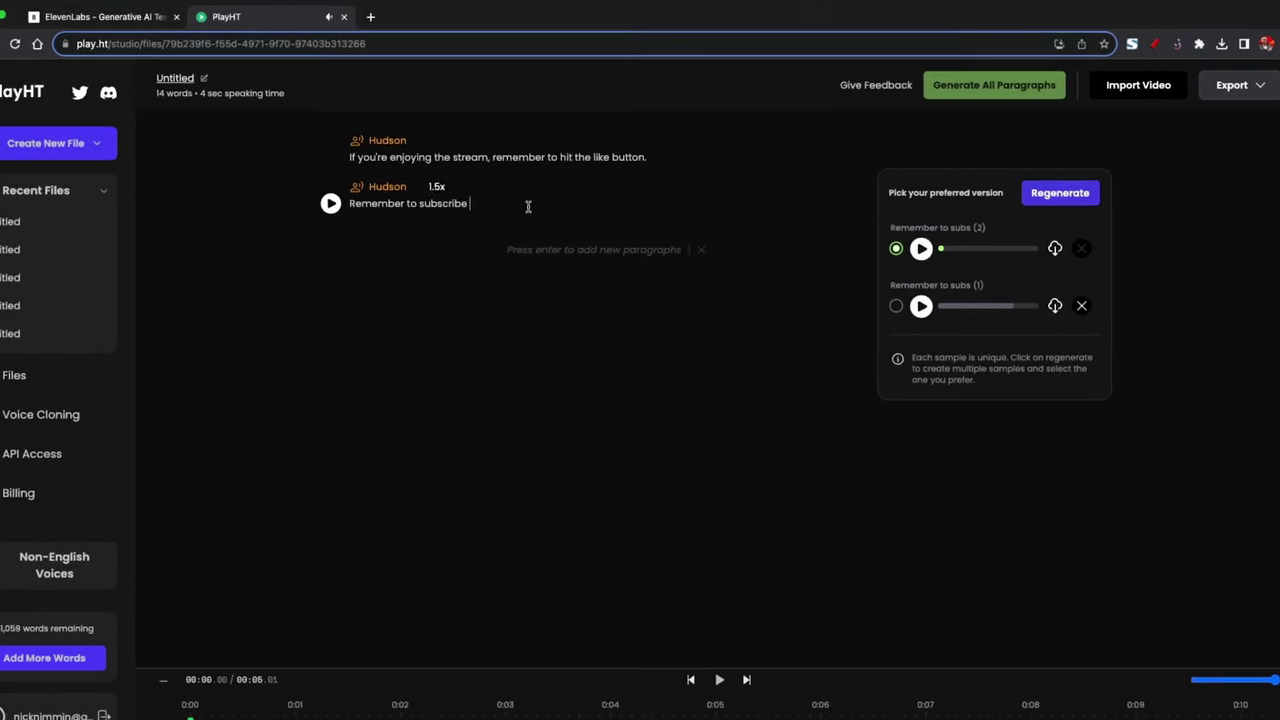
Open the second paragraph's Hudson voice picker and scroll the PlayHT 2.0 voices to Charlotte (Meditation).
{"action": "left_click", "coordinate": [424, 179]}
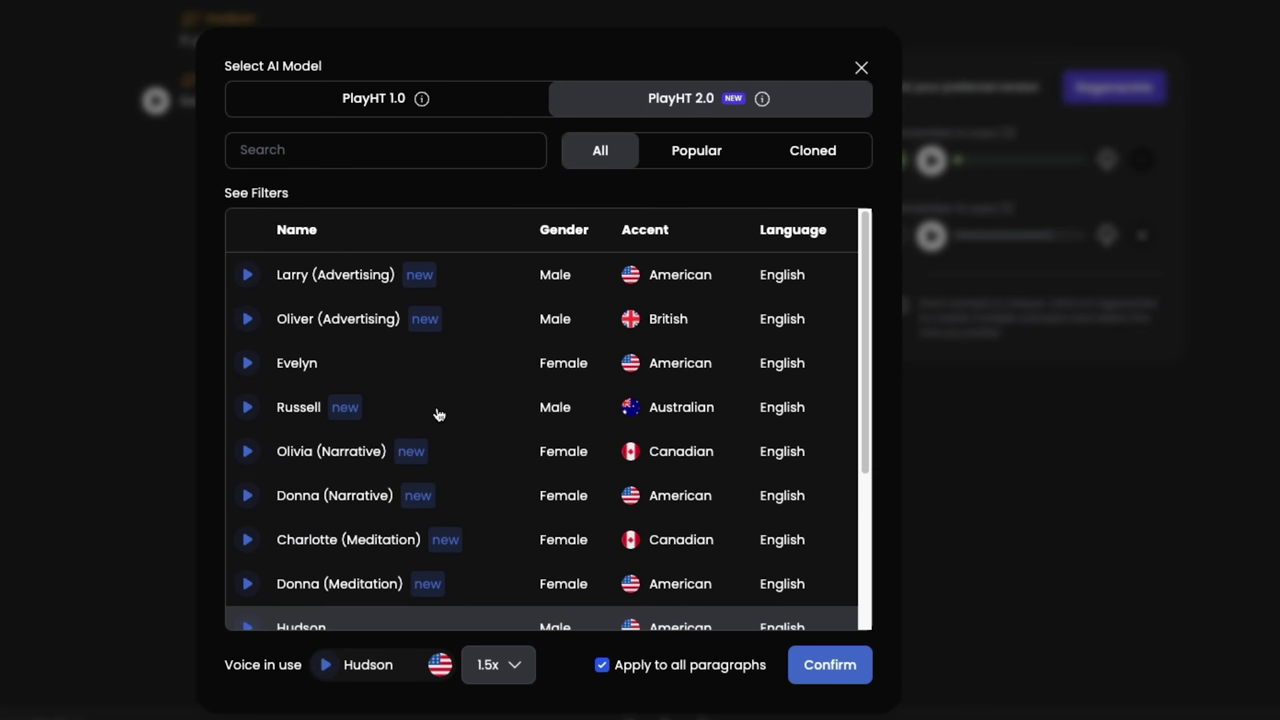
{"action": "scroll", "coordinate": [435, 448], "scroll_direction": "down", "scroll_amount": 1}
{"action": "scroll", "coordinate": [341, 493], "scroll_direction": "down", "scroll_amount": 1}
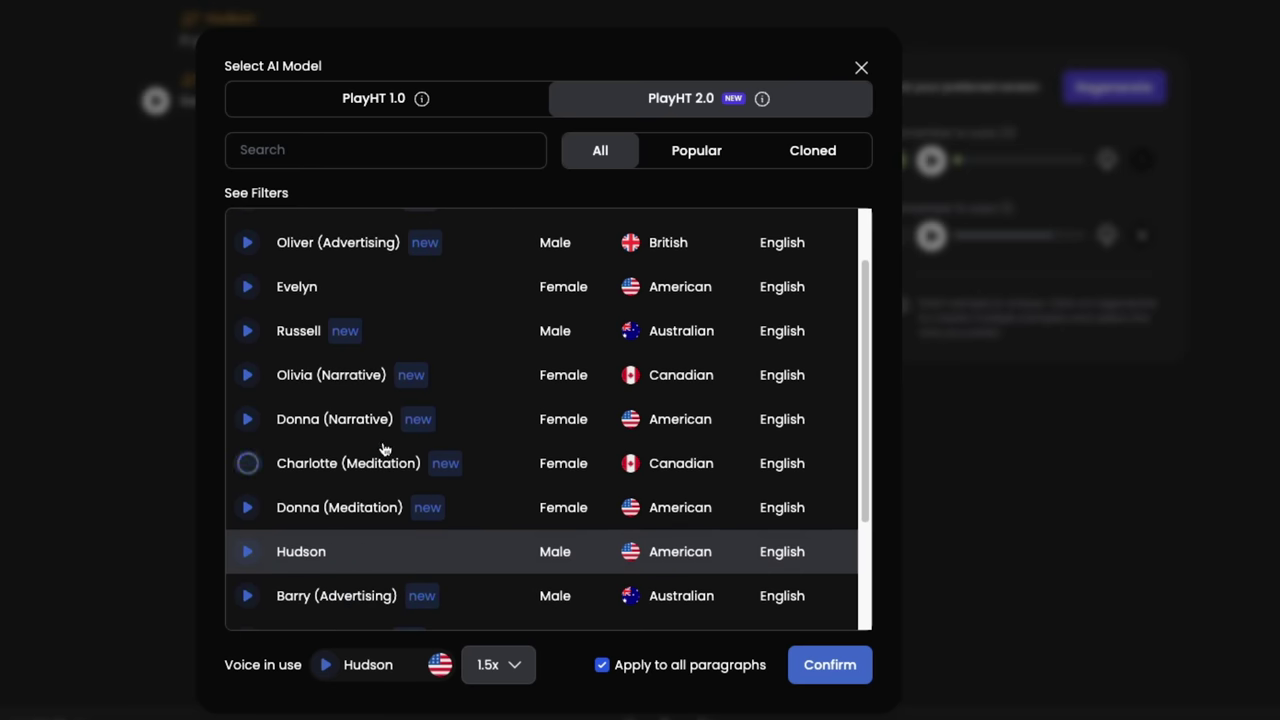
{"action": "scroll", "coordinate": [384, 449], "scroll_direction": "down", "scroll_amount": 2}
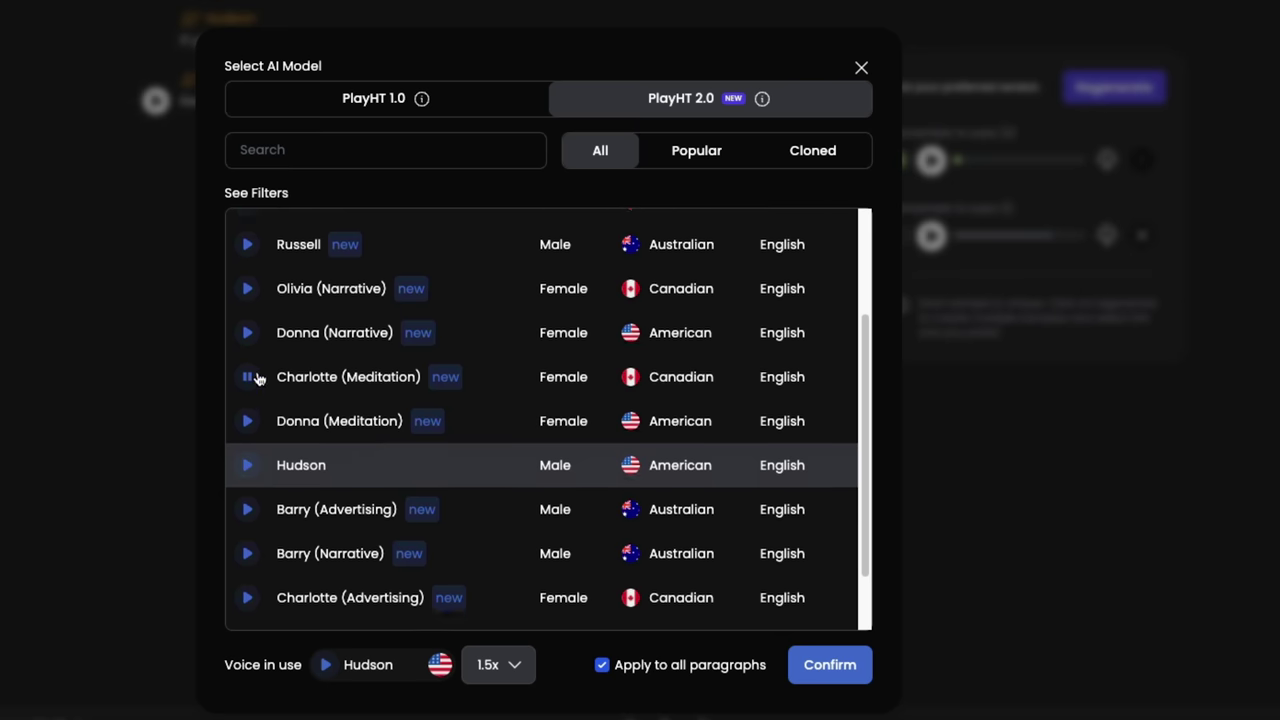